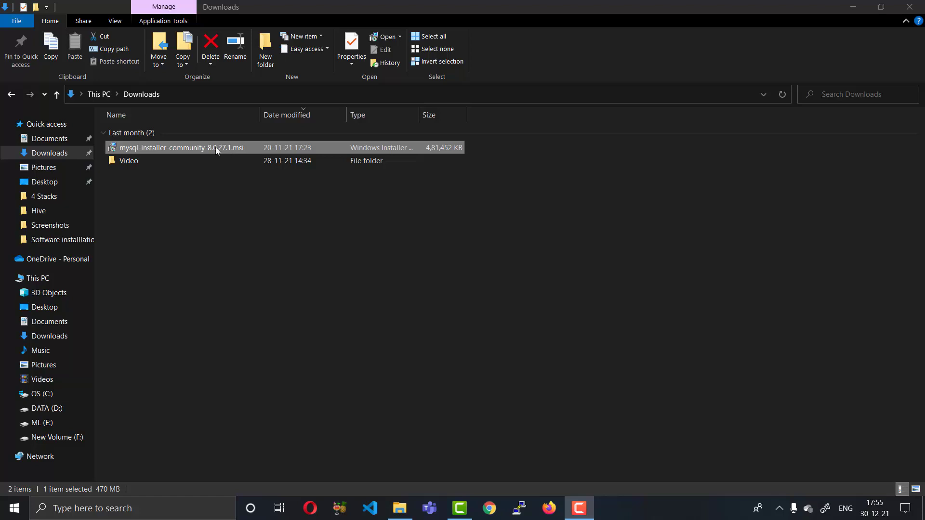
Launch mysql-installer-community-8.0.27.1.msi from the Downloads folder and accept the Developer Default setup type.
{"action": "left_click", "coordinate": [243, 193]}
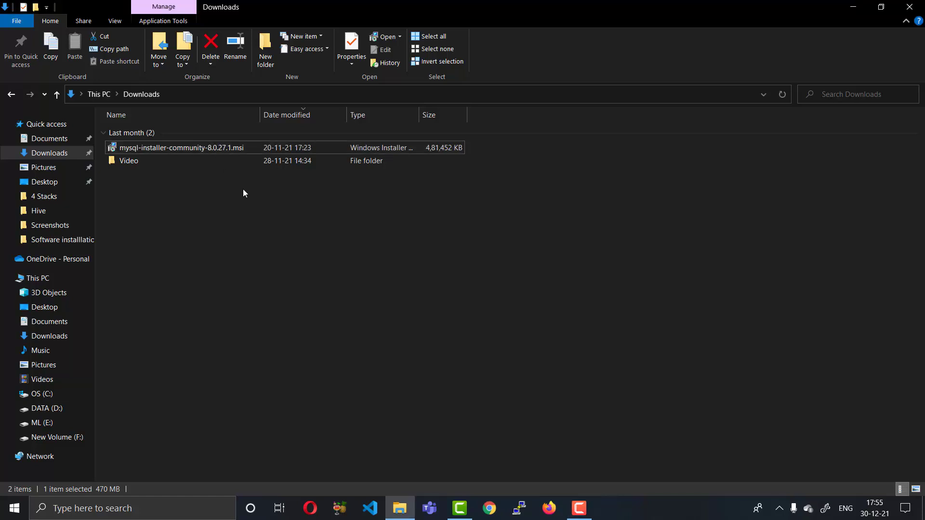
{"action": "double_click", "coordinate": [207, 150]}
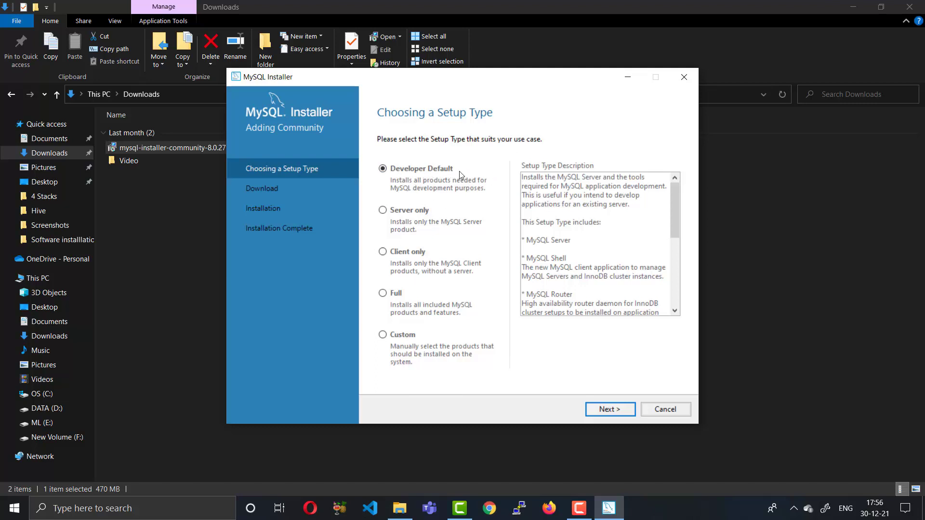
{"action": "left_click", "coordinate": [608, 410]}
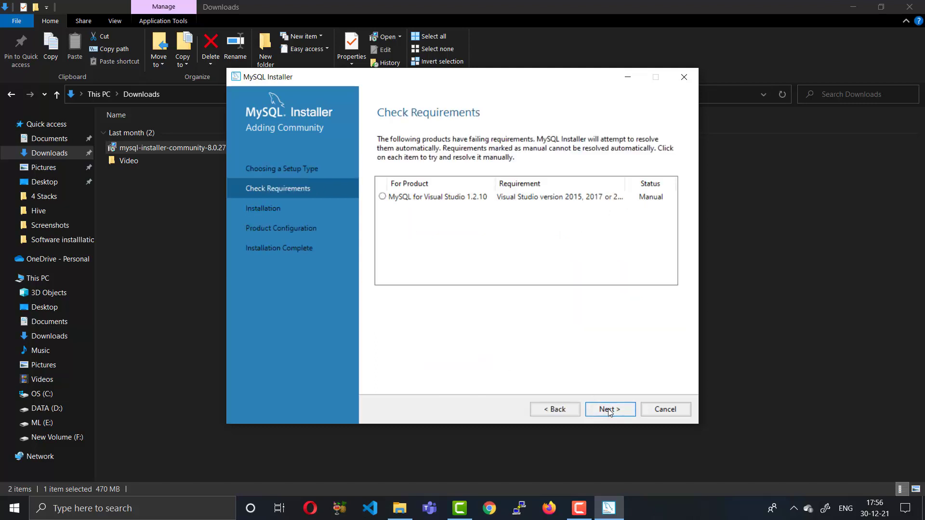
Review the MySQL for Visual Studio 1.2.10 requirement and run its manual check, declining to continue without it.
{"action": "left_click", "coordinate": [485, 199]}
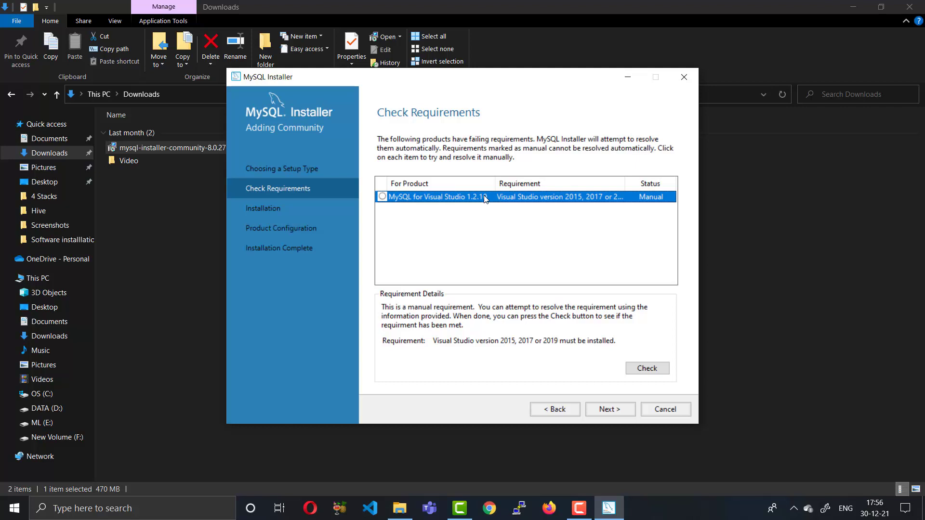
{"action": "left_click", "coordinate": [614, 409]}
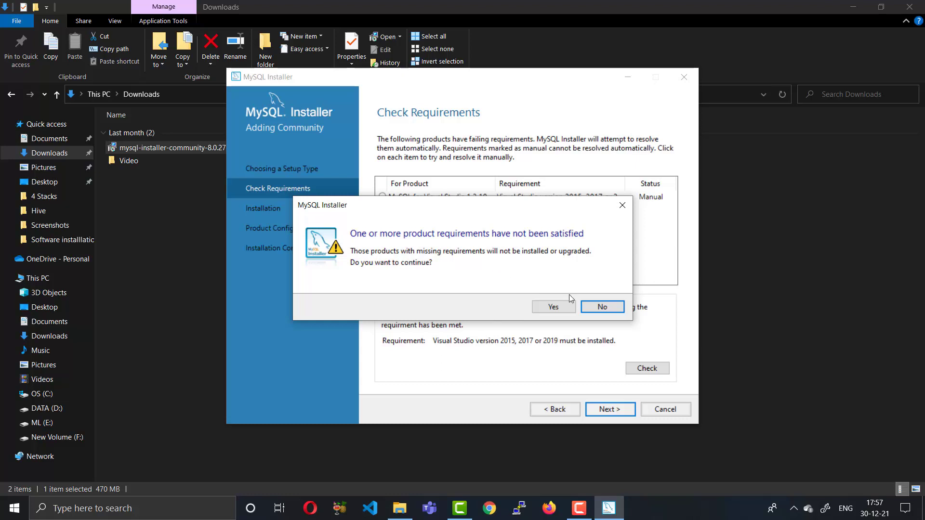
{"action": "left_click", "coordinate": [602, 307]}
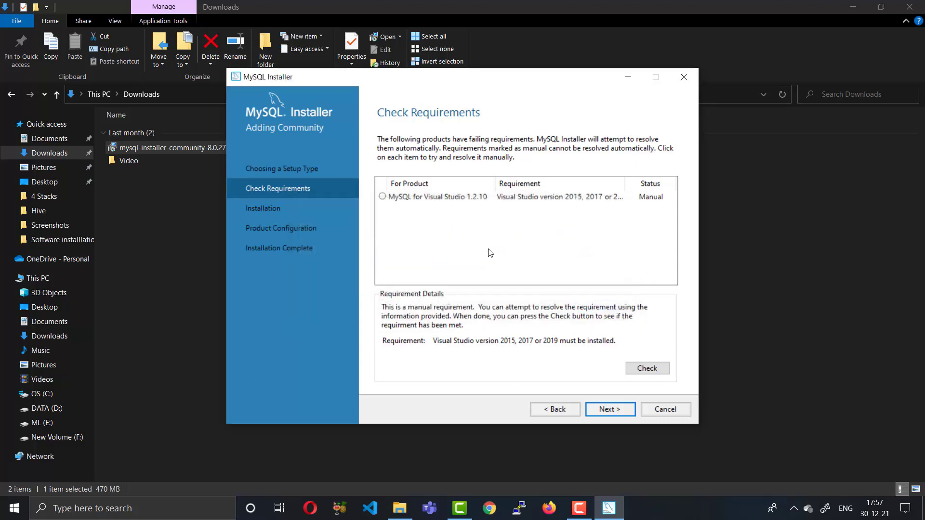
{"action": "left_click", "coordinate": [384, 197]}
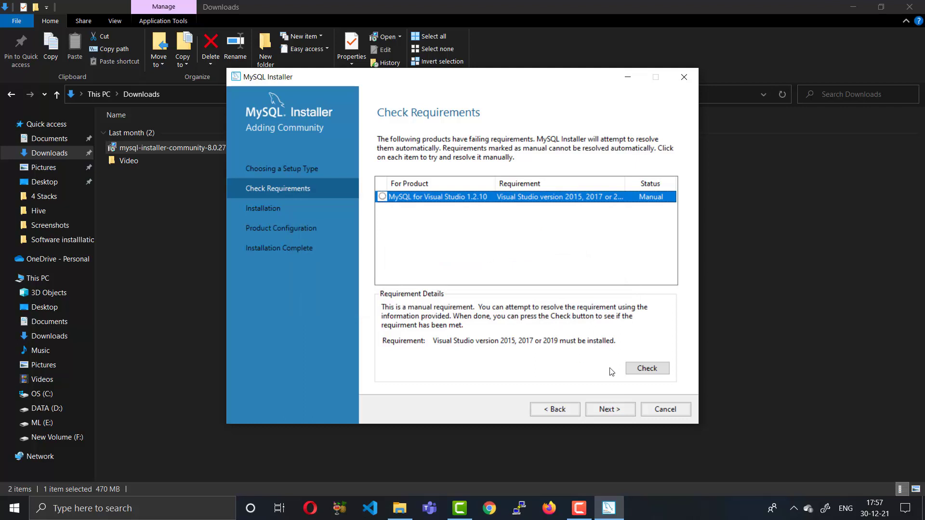
{"action": "left_click", "coordinate": [639, 369]}
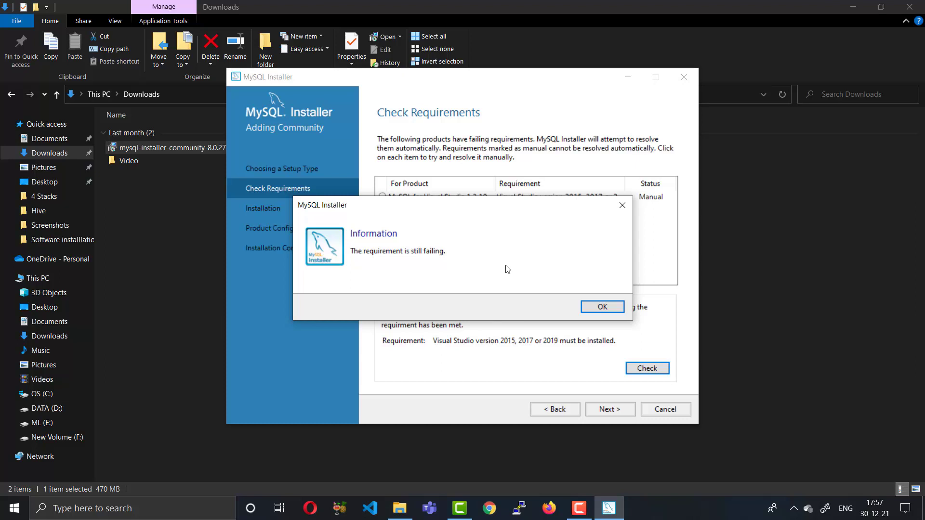
{"action": "left_click", "coordinate": [597, 307]}
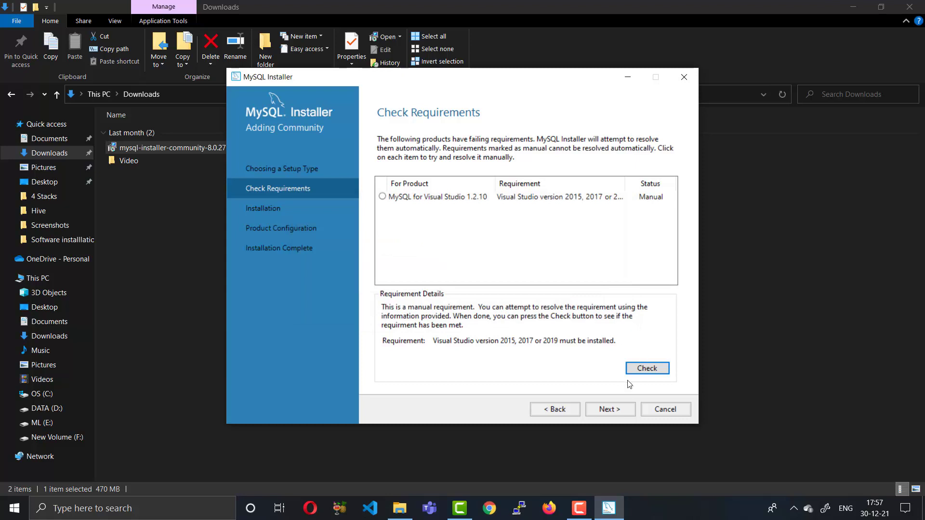
Continue without the unmet product requirement and start installing the listed MySQL products.
{"action": "left_click", "coordinate": [610, 412]}
{"action": "left_click", "coordinate": [557, 308]}
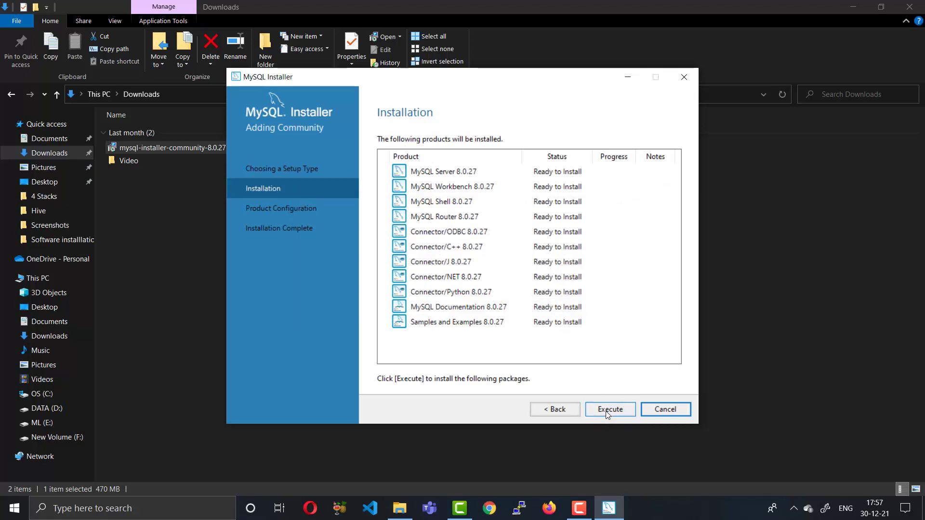
{"action": "left_click", "coordinate": [608, 413]}
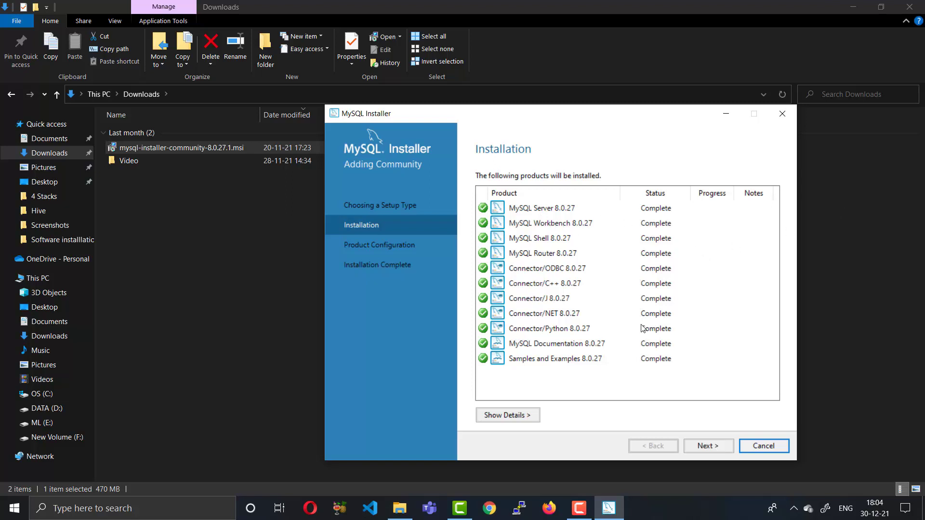
Configure MySQL Server as a Development Computer on TCP/IP port 3306, using the legacy authentication method (Retain MySQL 5.x Compatibility).
{"action": "left_click", "coordinate": [706, 446]}
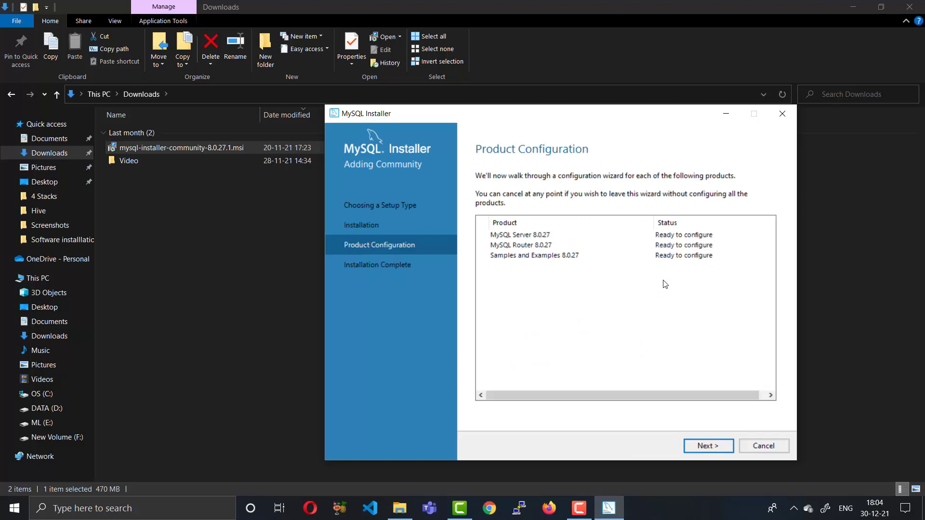
{"action": "left_click", "coordinate": [702, 445]}
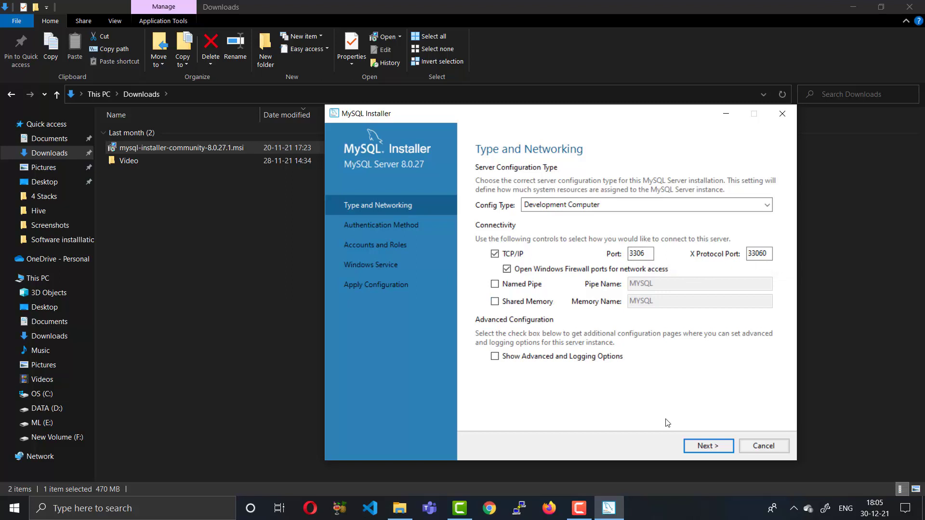
{"action": "left_click", "coordinate": [706, 448]}
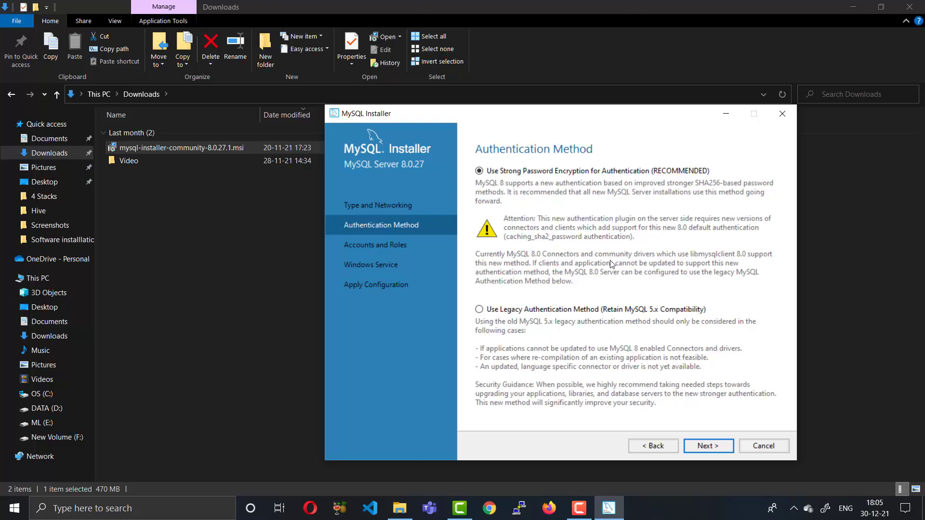
{"action": "left_click", "coordinate": [596, 310]}
{"action": "left_click", "coordinate": [712, 445]}
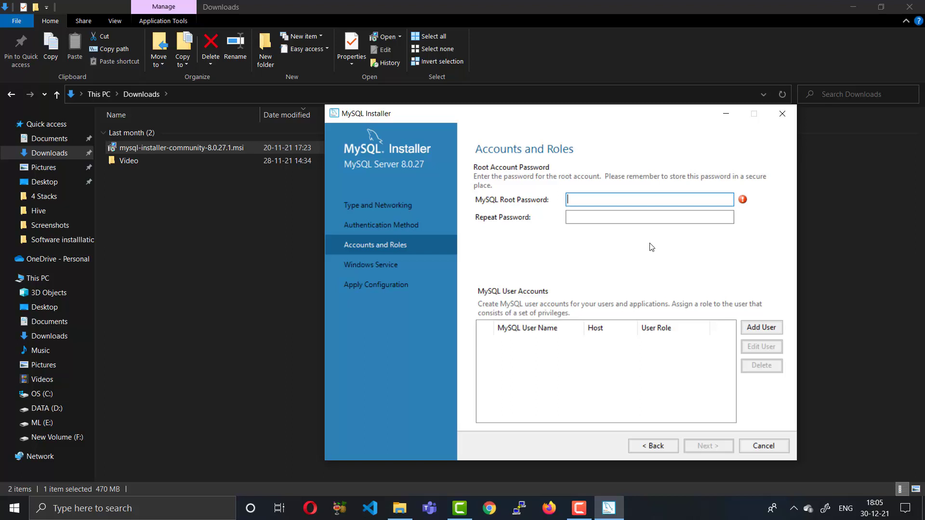
Enter and repeat the MySQL root password, and accept the accounts and roles settings.
{"action": "type", "text": "•••••"}
{"action": "left_click", "coordinate": [578, 218]}
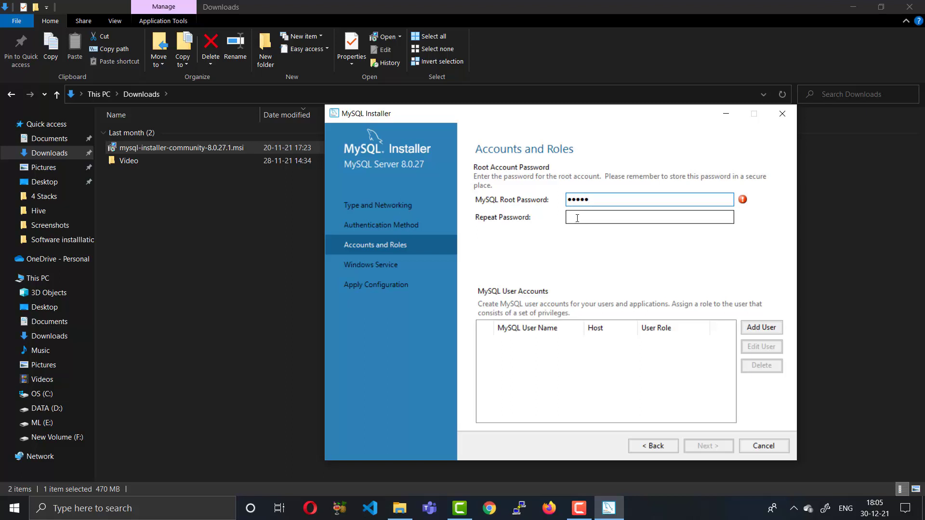
{"action": "type", "text": "•••••"}
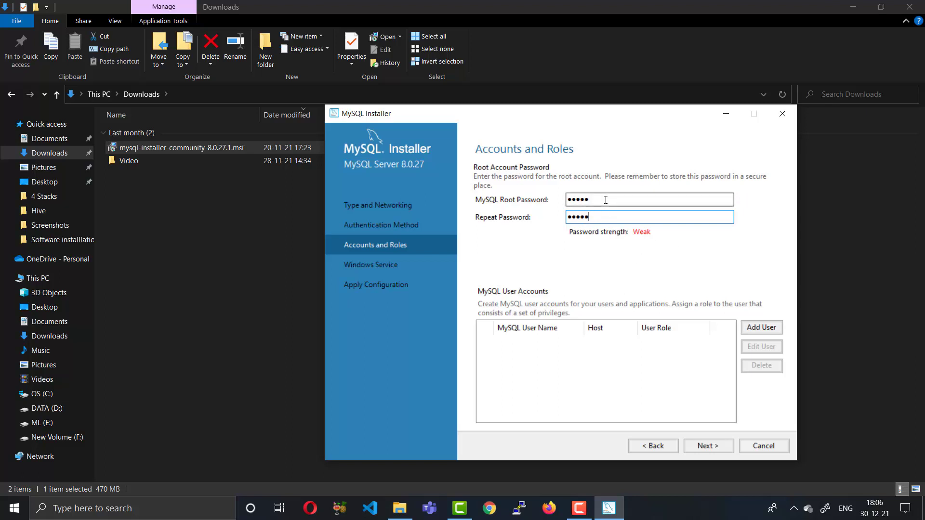
{"action": "left_click", "coordinate": [712, 449]}
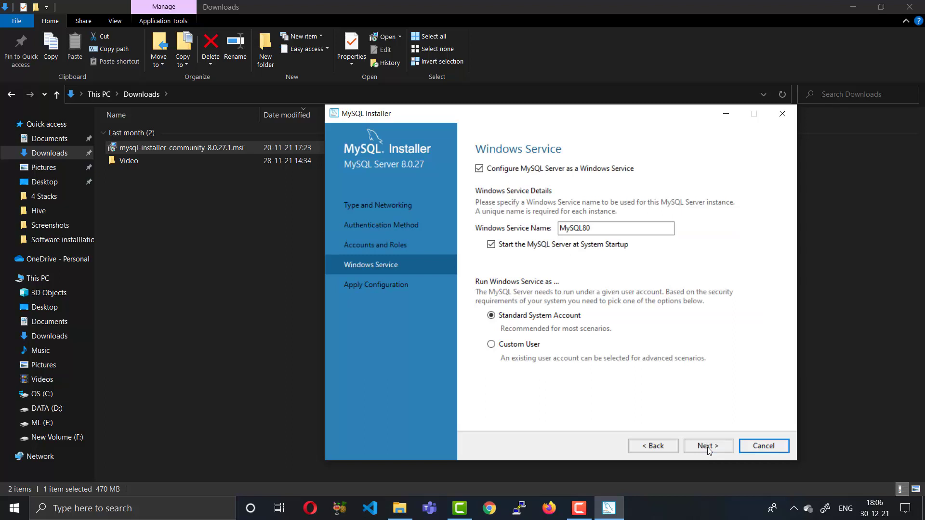
Keep the Windows service MySQL80 under the Standard System Account and apply the MySQL Server configuration.
{"action": "left_click", "coordinate": [709, 450]}
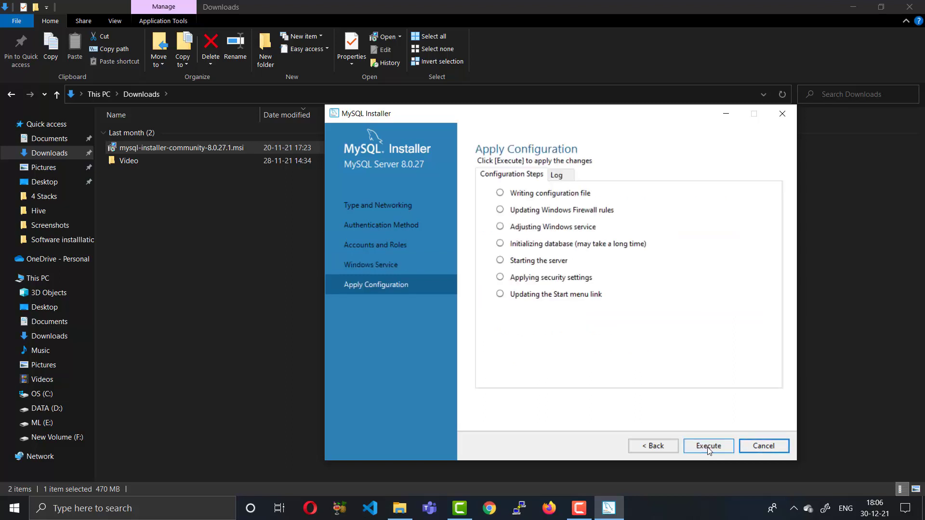
{"action": "left_click", "coordinate": [708, 447]}
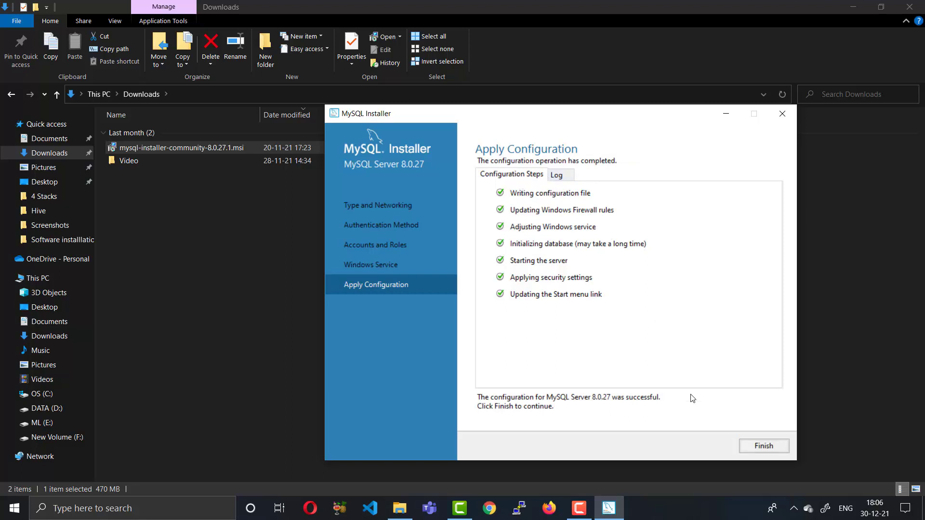
{"action": "left_click", "coordinate": [755, 447]}
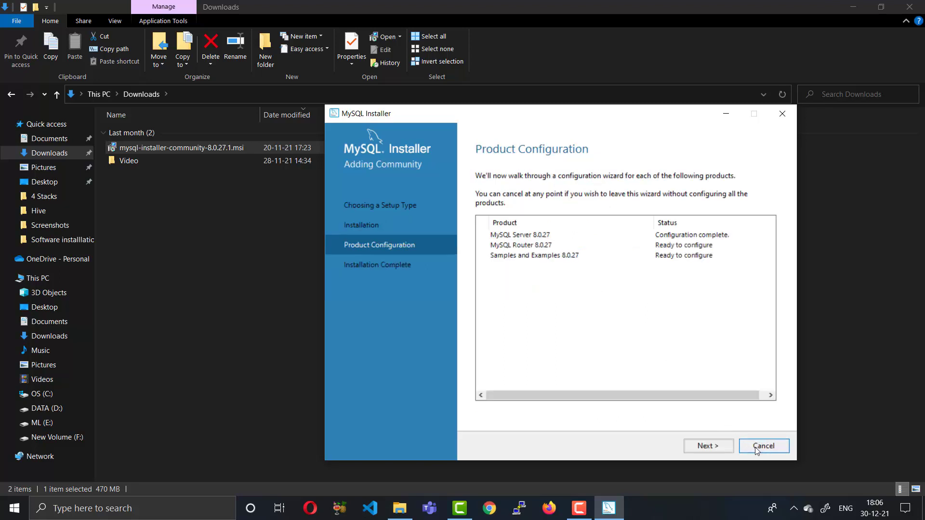
Finish the MySQL Router setup without bootstrapping it for InnoDB cluster and proceed to the Samples and Examples configuration.
{"action": "left_click", "coordinate": [708, 446]}
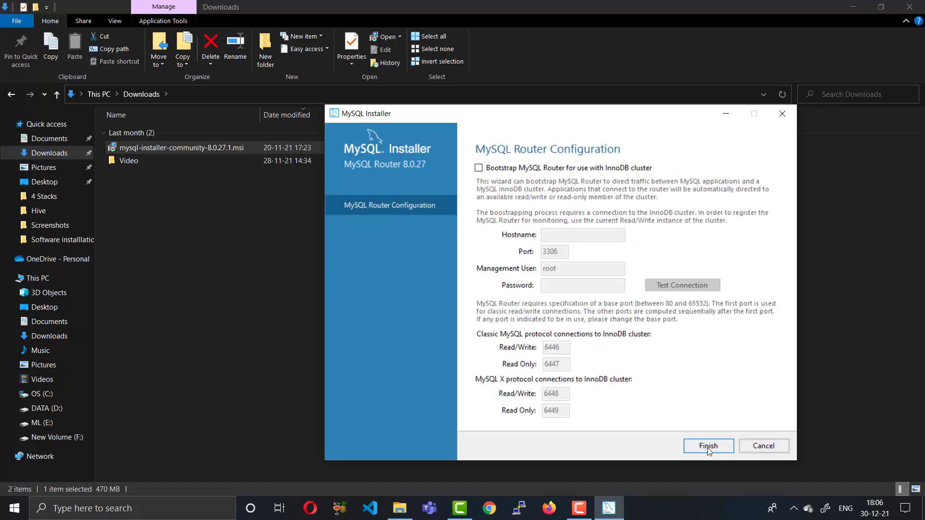
{"action": "left_click", "coordinate": [708, 446]}
{"action": "left_click", "coordinate": [708, 446]}
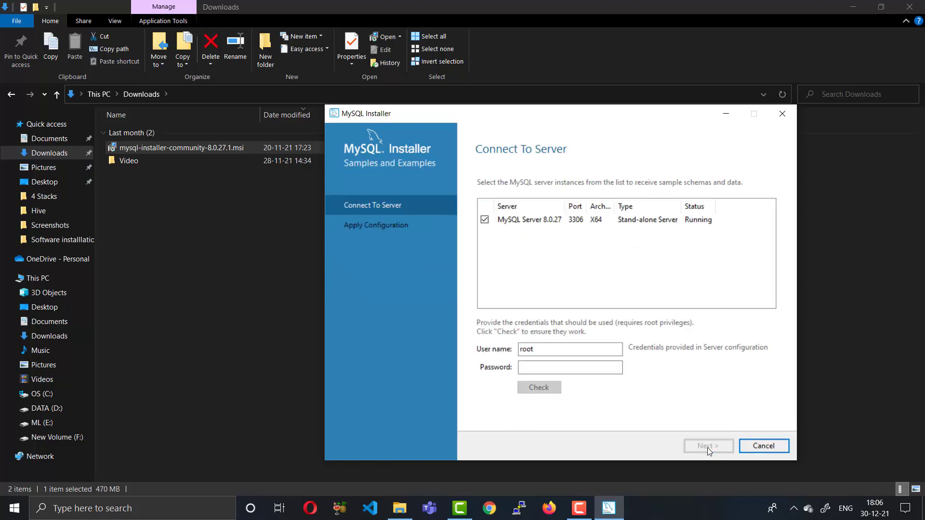
Enter the root account password for MySQL Server 8.0.27, check the connection and accept the server for sample data.
{"action": "left_click", "coordinate": [538, 369]}
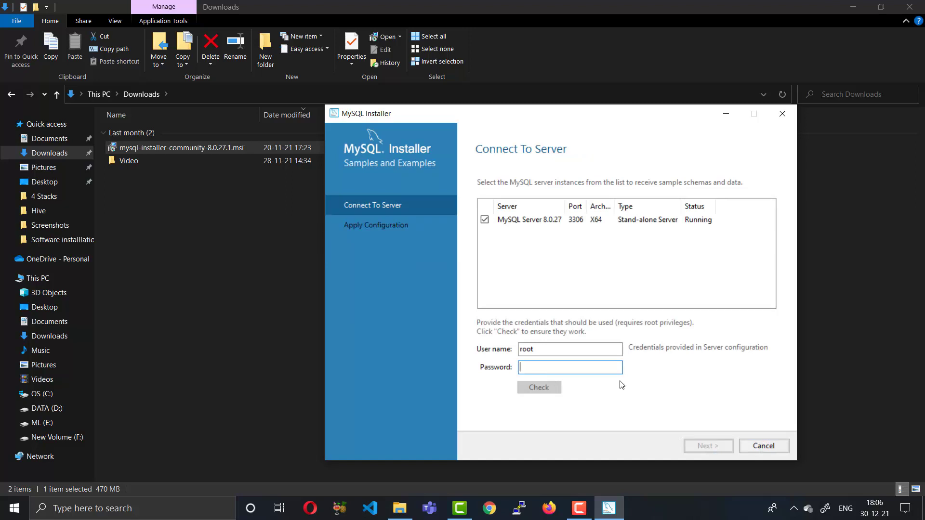
{"action": "type", "text": "•••••"}
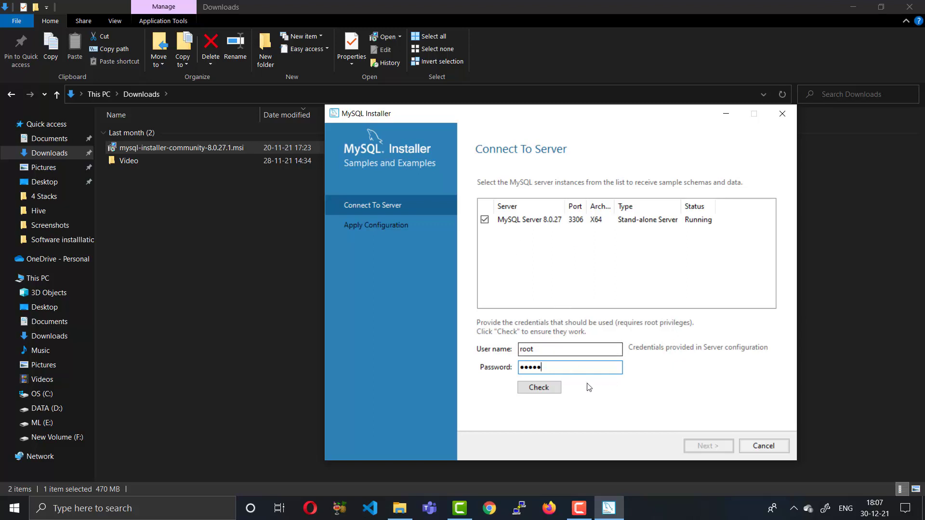
{"action": "left_click", "coordinate": [554, 392]}
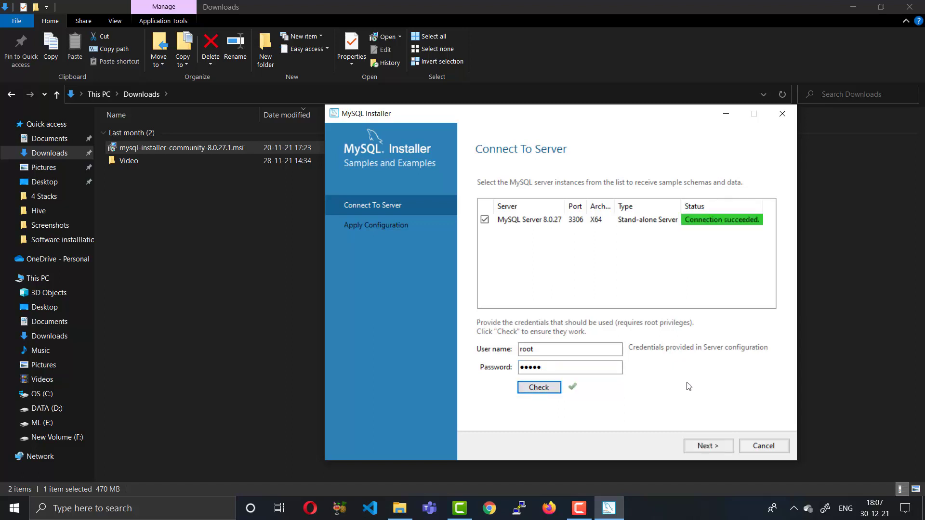
{"action": "left_click", "coordinate": [709, 444]}
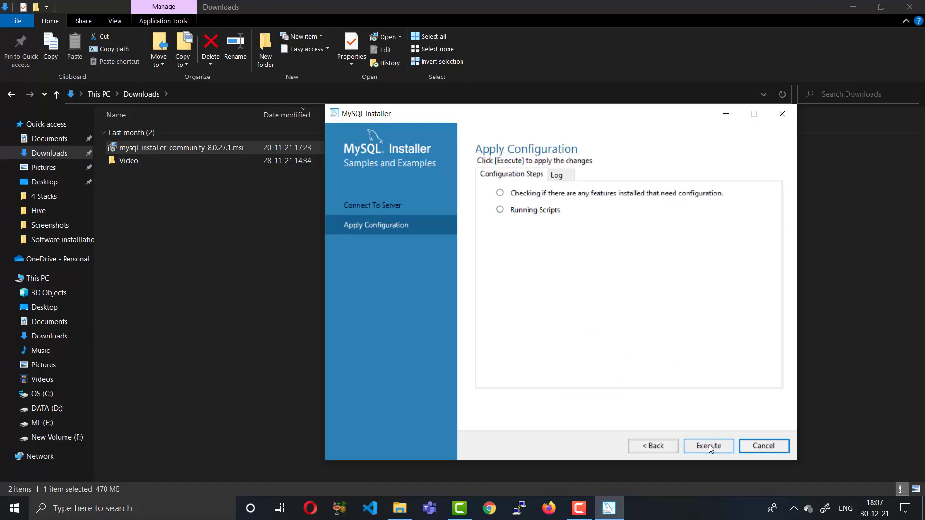
Apply the Samples and Examples configuration and finish the installation with MySQL Workbench and MySQL Shell set to start.
{"action": "left_click", "coordinate": [703, 445]}
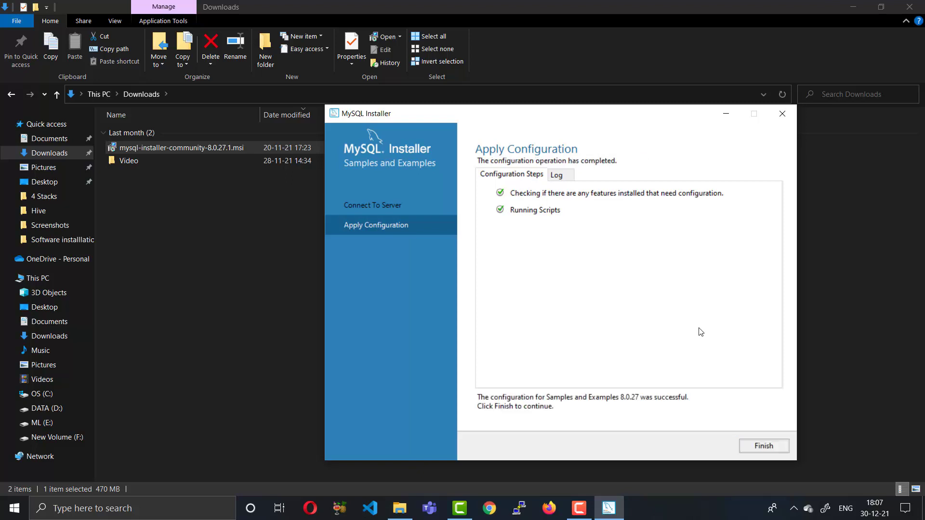
{"action": "left_click", "coordinate": [762, 448]}
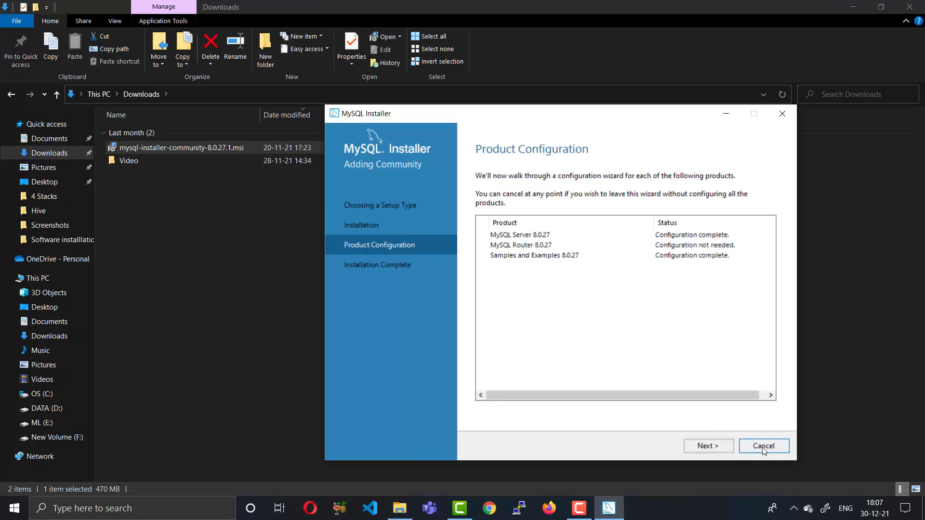
{"action": "left_click", "coordinate": [722, 446]}
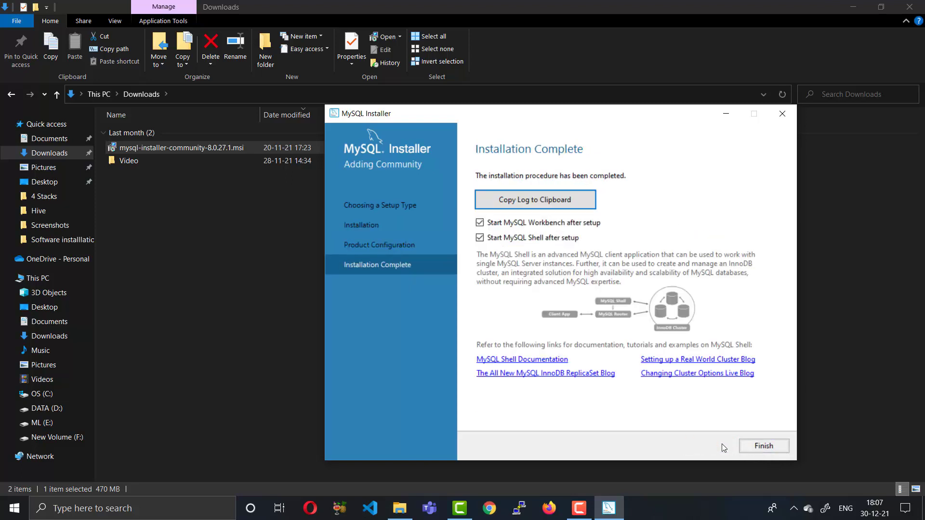
{"action": "left_click", "coordinate": [755, 452]}
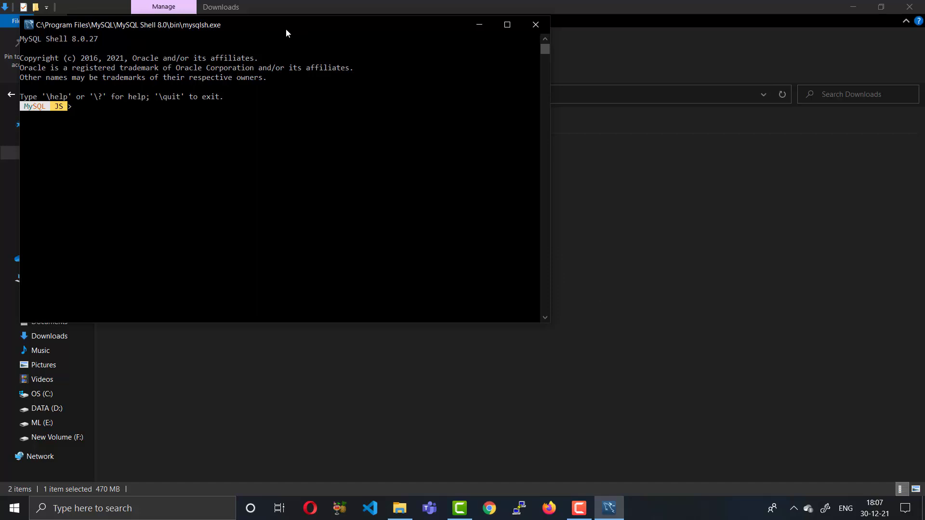
Reposition the MySQL Shell window and view the MySQL Workbench home screen, leaving Workbench minimised.
{"action": "left_click_drag", "start_coordinate": [286, 28], "coordinate": [499, 92]}
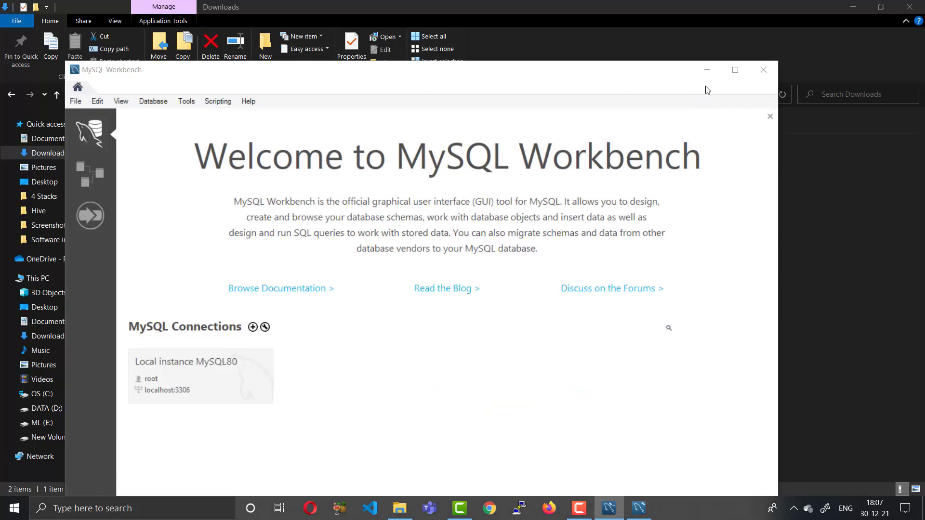
{"action": "left_click", "coordinate": [708, 73]}
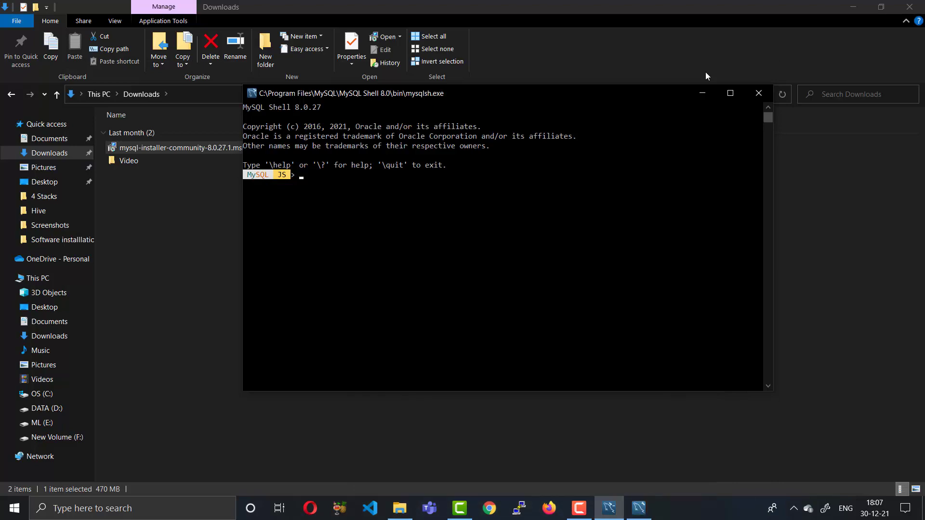
{"action": "left_click", "coordinate": [641, 507]}
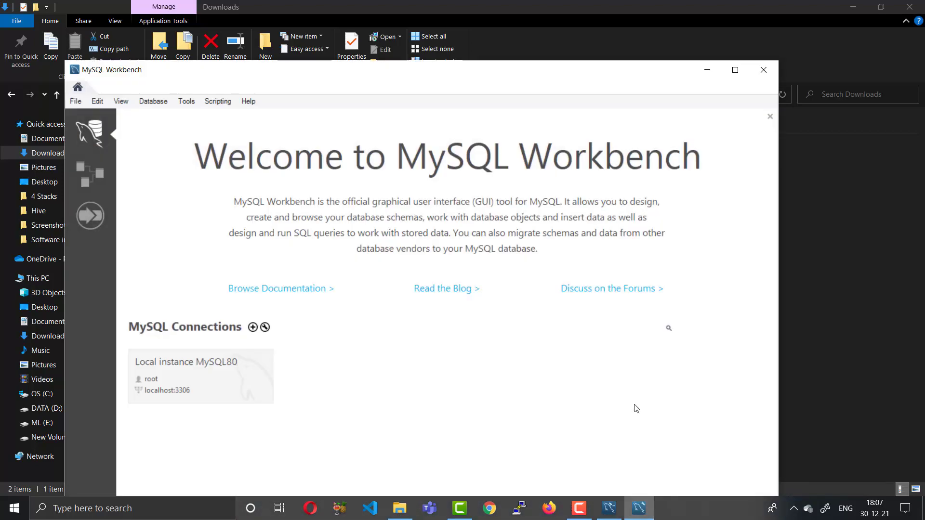
{"action": "left_click", "coordinate": [708, 71]}
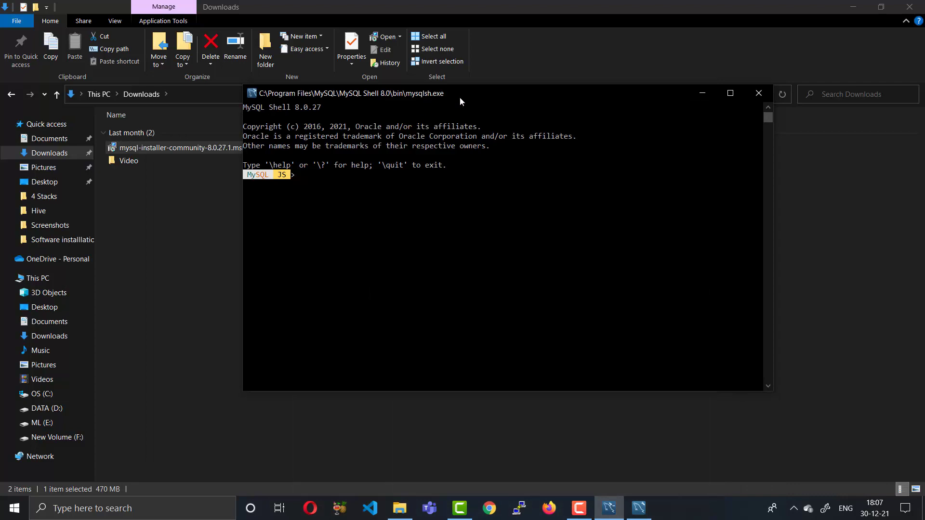
Open the MySQL 8.0 Command Line Client and log in with the root account password.
{"action": "left_click_drag", "start_coordinate": [480, 95], "coordinate": [519, 96]}
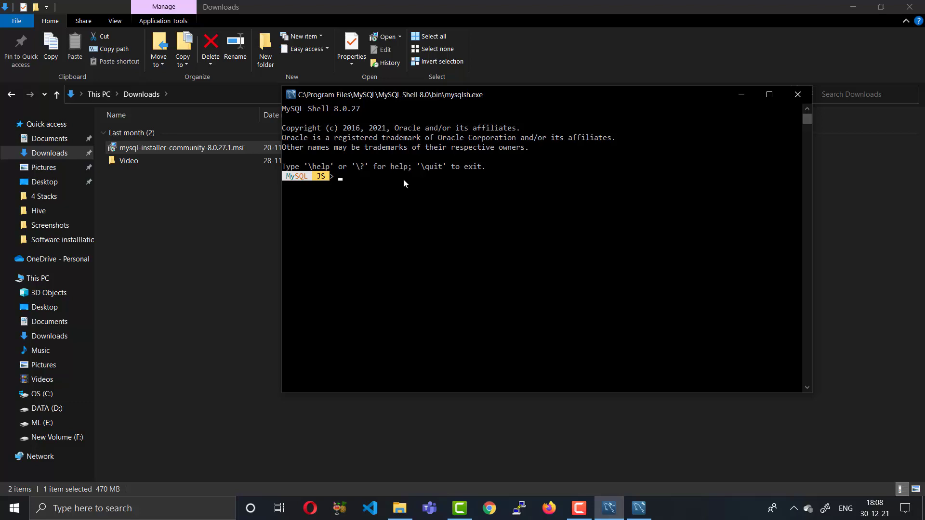
{"action": "left_click", "coordinate": [175, 505]}
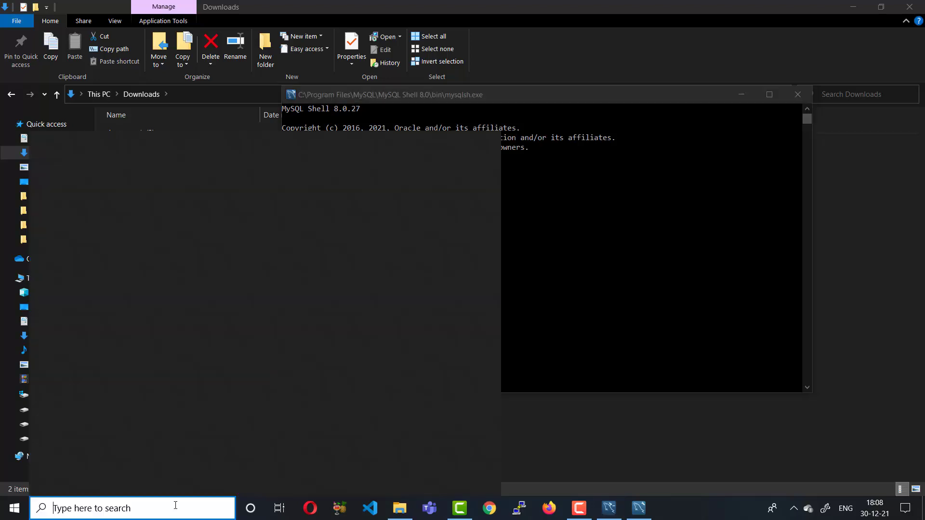
{"action": "type", "text": "mysql"}
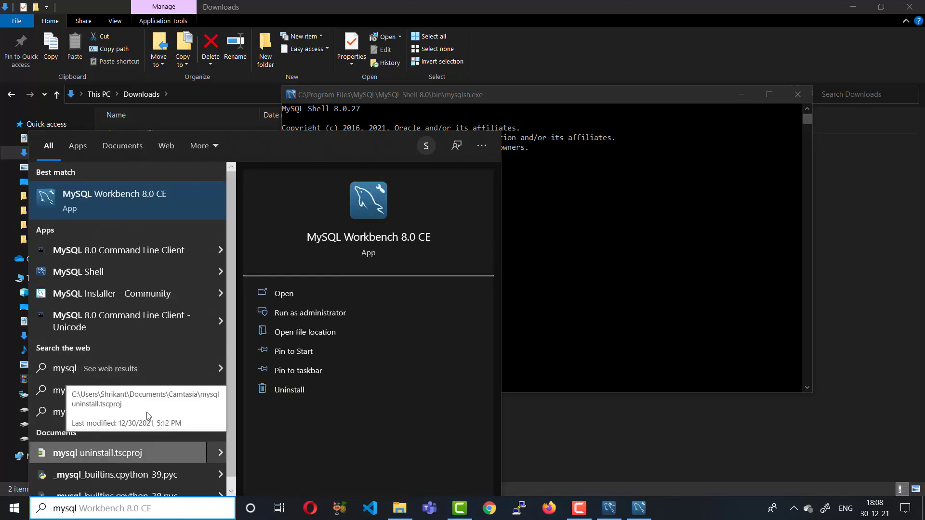
{"action": "left_click", "coordinate": [114, 252]}
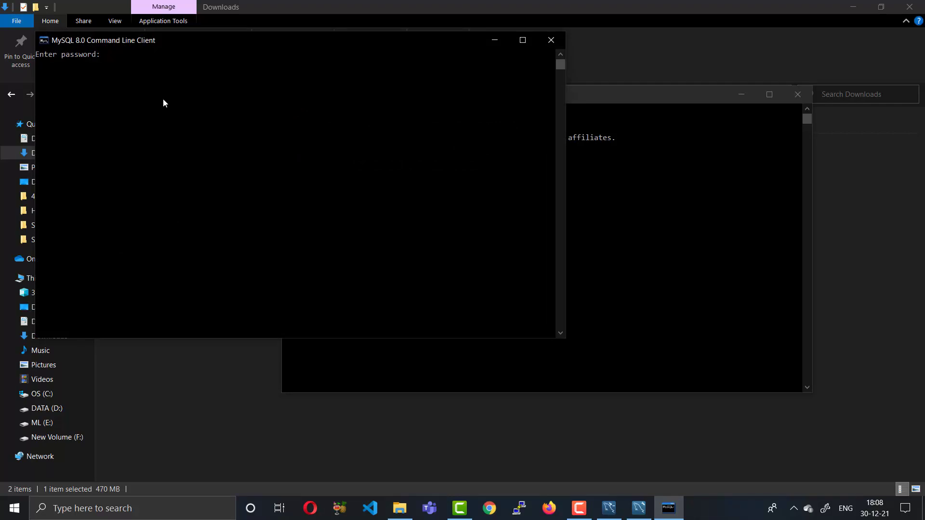
{"action": "type", "text": "*****"}
{"action": "key", "text": "Return"}
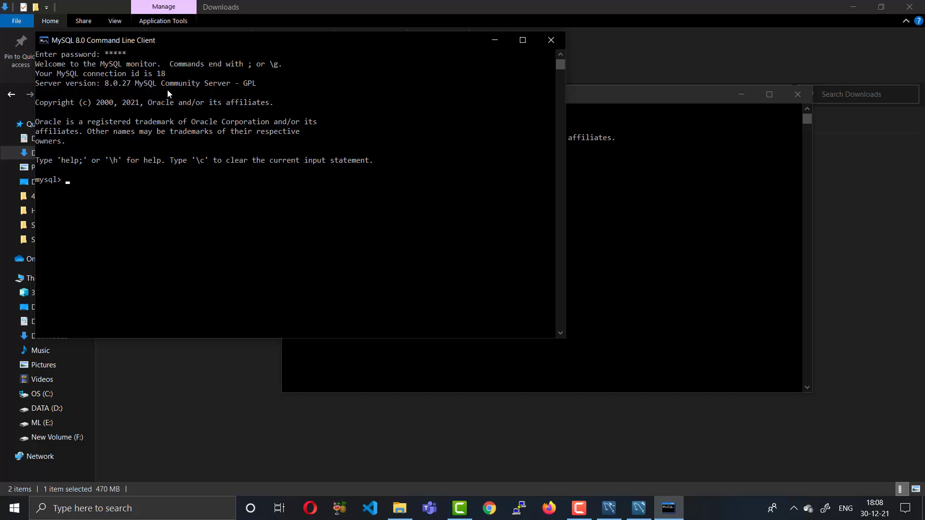
Minimise MySQL Shell and list the server's databases in the Command Line Client with "show databases;".
{"action": "left_click_drag", "start_coordinate": [178, 40], "coordinate": [478, 154]}
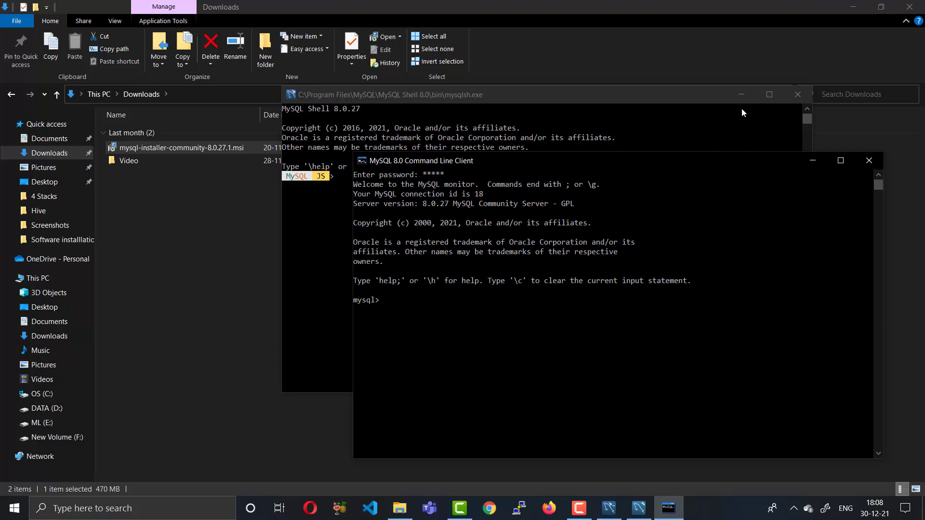
{"action": "left_click", "coordinate": [472, 101]}
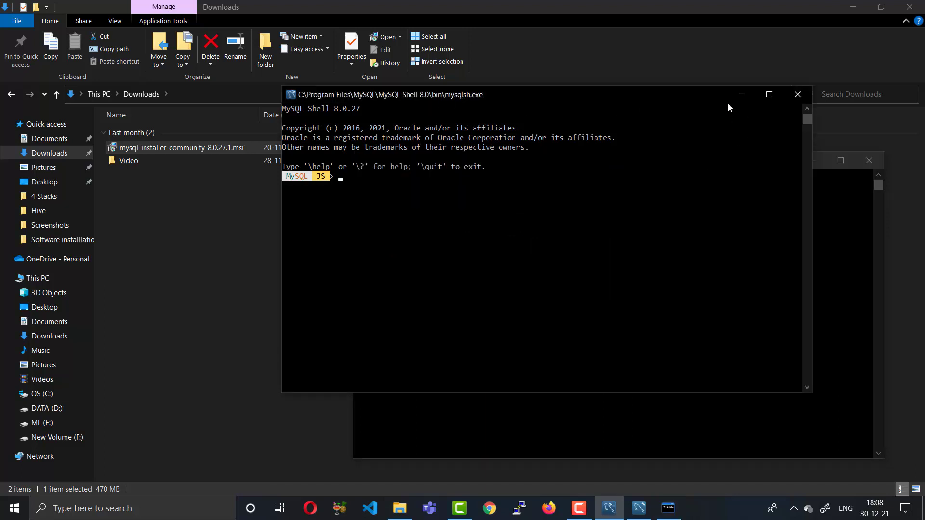
{"action": "left_click", "coordinate": [741, 95]}
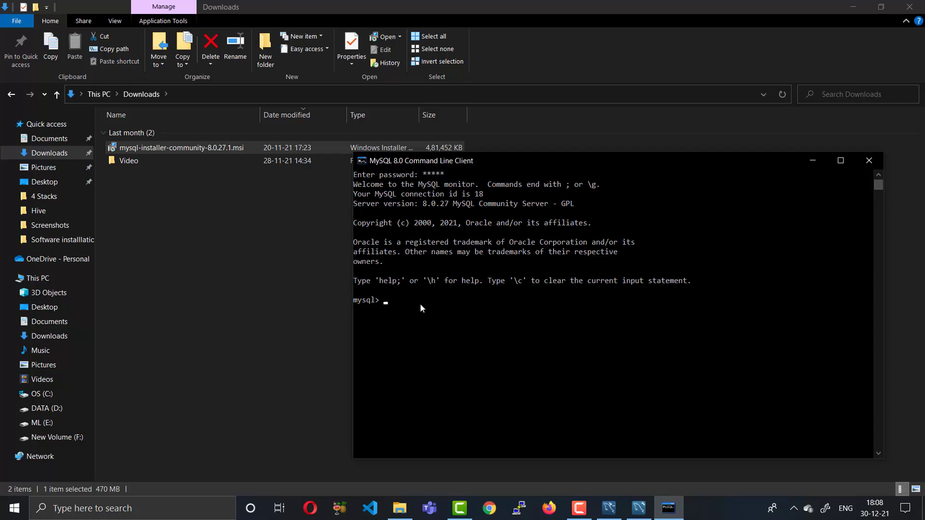
{"action": "type", "text": "show databases;"}
{"action": "key", "text": "Return"}
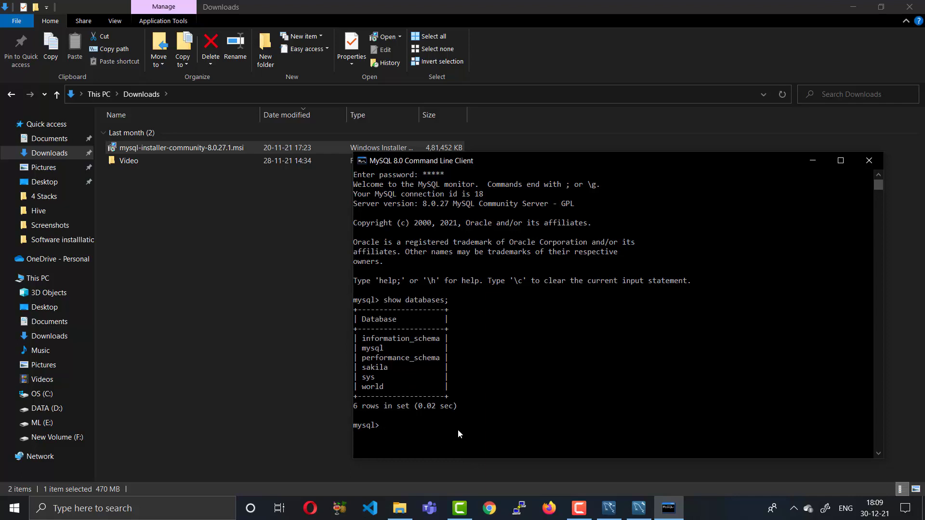
Switch to the sakila database and list its tables with "show tables;".
{"action": "type", "text": "use sakila;"}
{"action": "key", "text": "Return"}
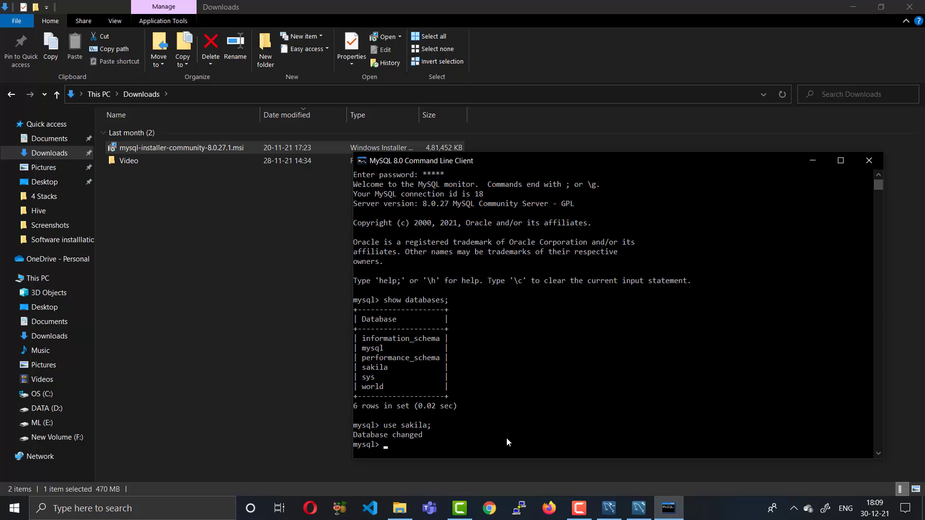
{"action": "type", "text": "show tables;"}
{"action": "key", "text": "Return"}
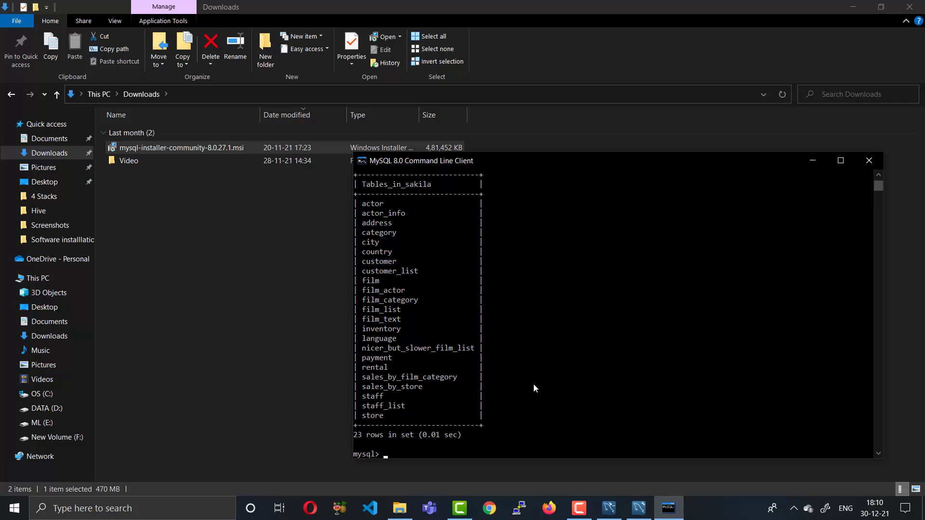
Query all rows of the actor table with "select * from actor;".
{"action": "type", "text": "select * from actor"}
{"action": "type", "text": ";"}
{"action": "key", "text": "Return"}
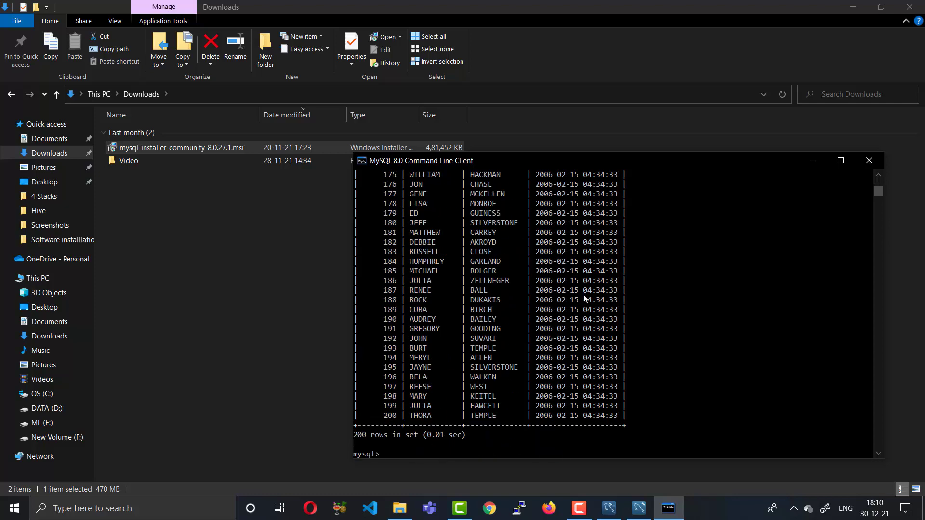
Examine the returned actor rows, including the column headings and the beginning of the result table.
{"action": "scroll", "coordinate": [585, 310], "scroll_direction": "up", "scroll_amount": 5}
{"action": "scroll", "coordinate": [586, 308], "scroll_direction": "down", "scroll_amount": 8}
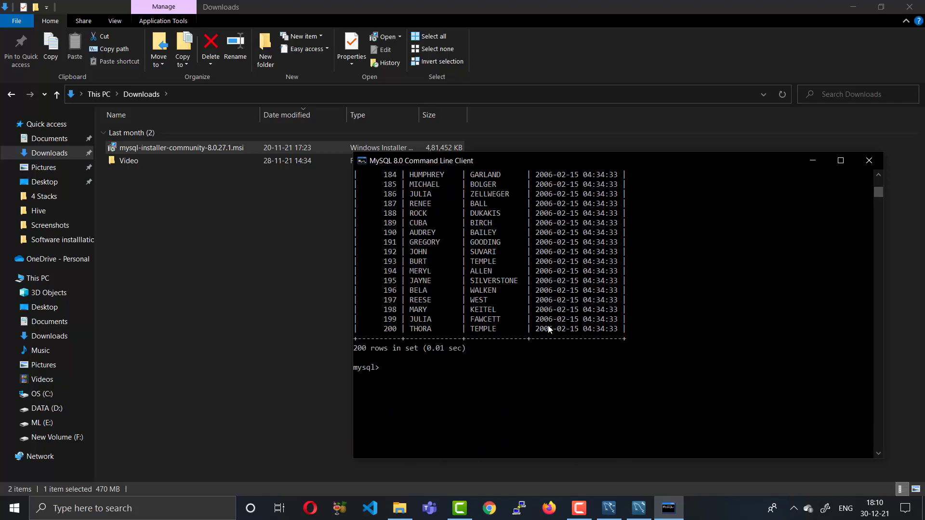
{"action": "scroll", "coordinate": [603, 343], "scroll_direction": "up", "scroll_amount": 19}
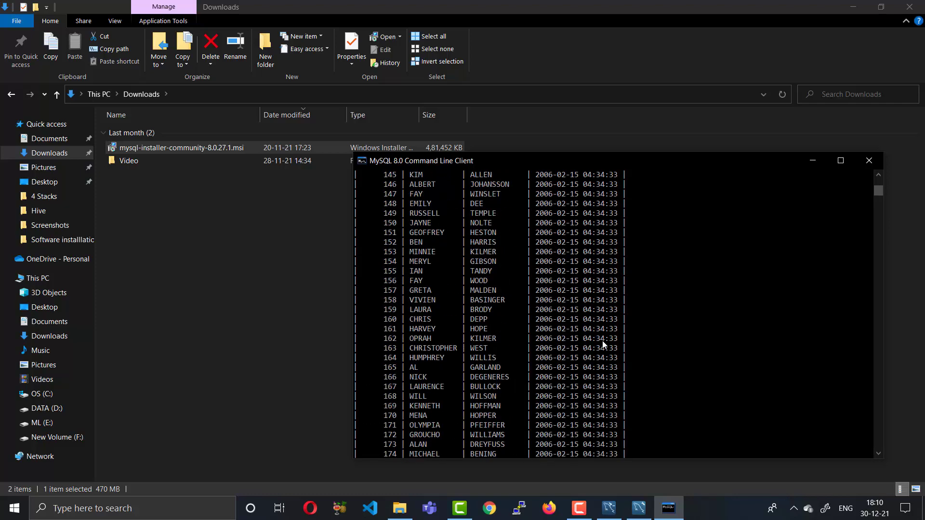
{"action": "scroll", "coordinate": [603, 341], "scroll_direction": "up", "scroll_amount": 20}
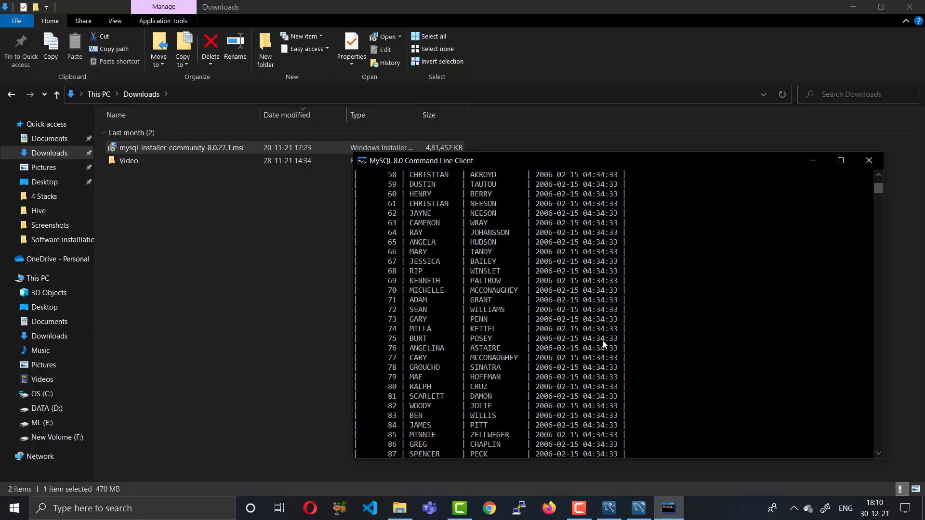
{"action": "scroll", "coordinate": [602, 343], "scroll_direction": "up", "scroll_amount": 18}
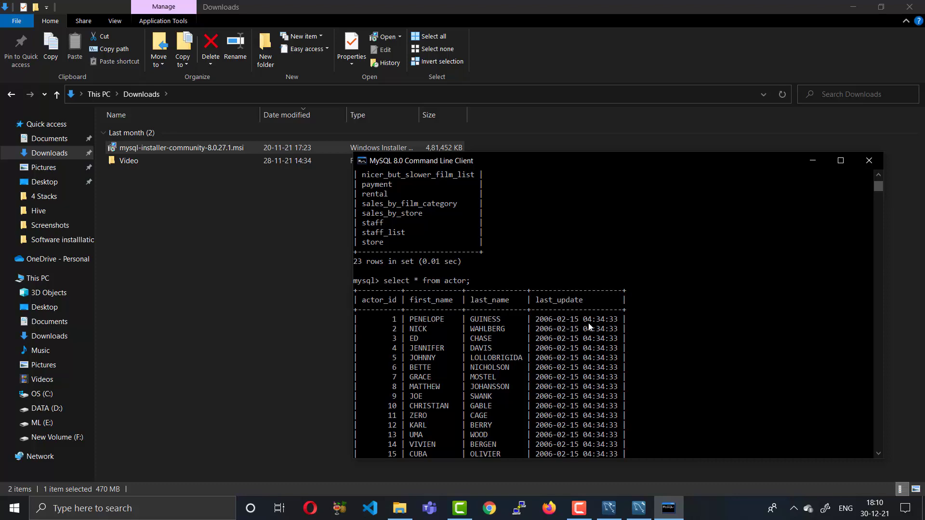
{"action": "scroll", "coordinate": [655, 324], "scroll_direction": "down", "scroll_amount": 16}
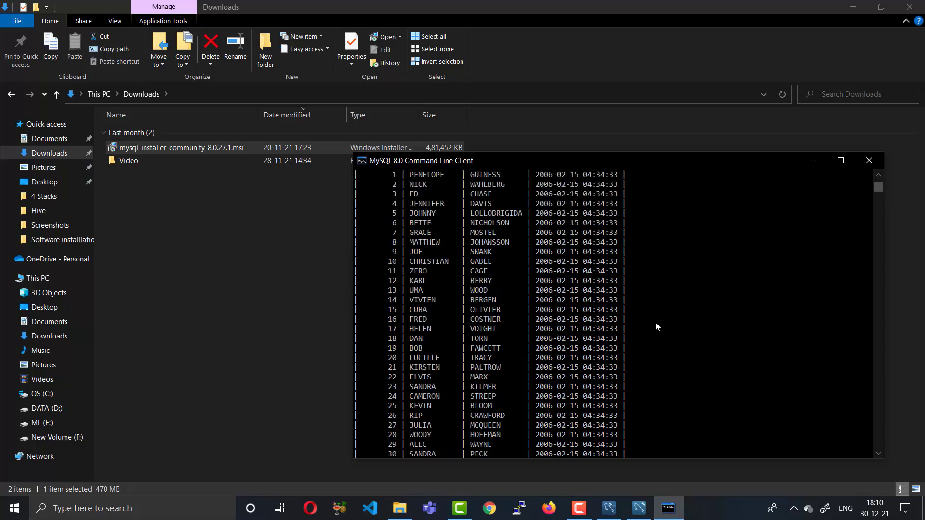
{"action": "scroll", "coordinate": [656, 324], "scroll_direction": "down", "scroll_amount": 16}
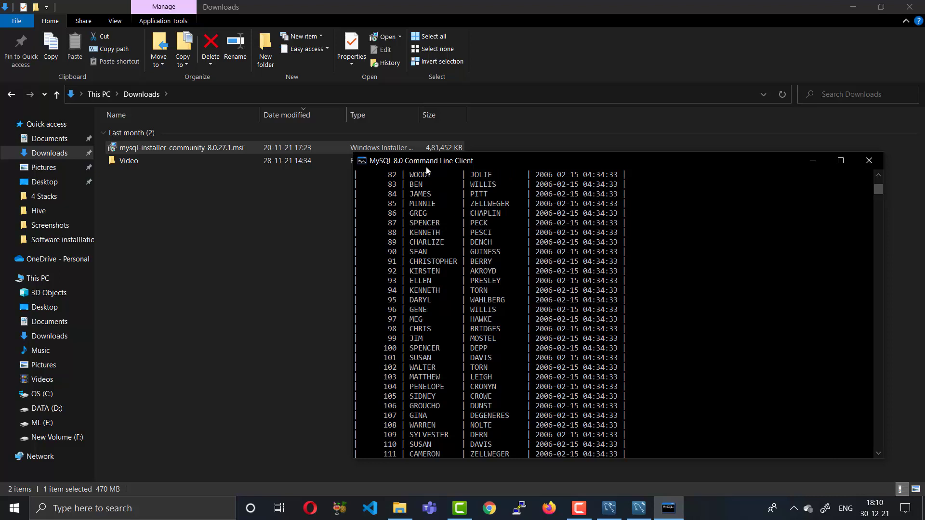
{"action": "scroll", "coordinate": [525, 307], "scroll_direction": "down", "scroll_amount": 1}
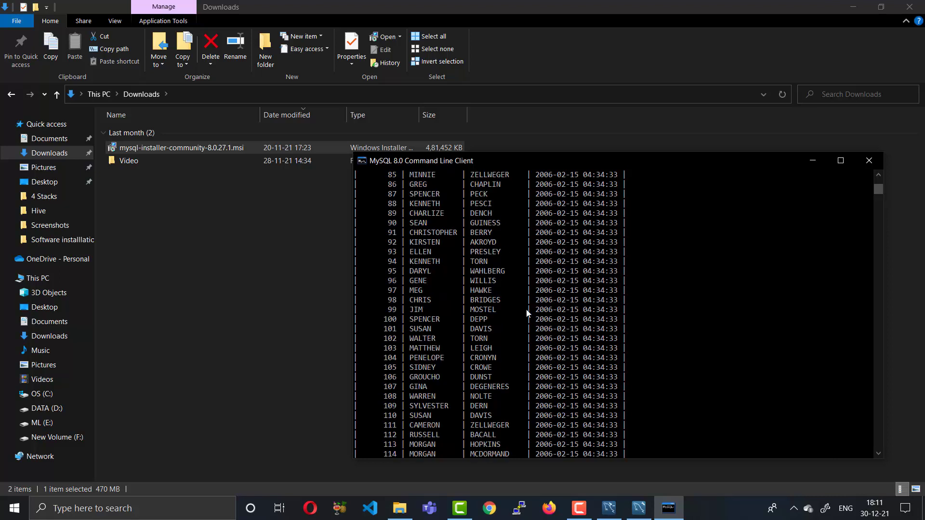
Close the running MySQL Workbench window and launch MySQL Workbench 8.0 CE again.
{"action": "left_click", "coordinate": [613, 512]}
{"action": "left_click", "coordinate": [633, 513]}
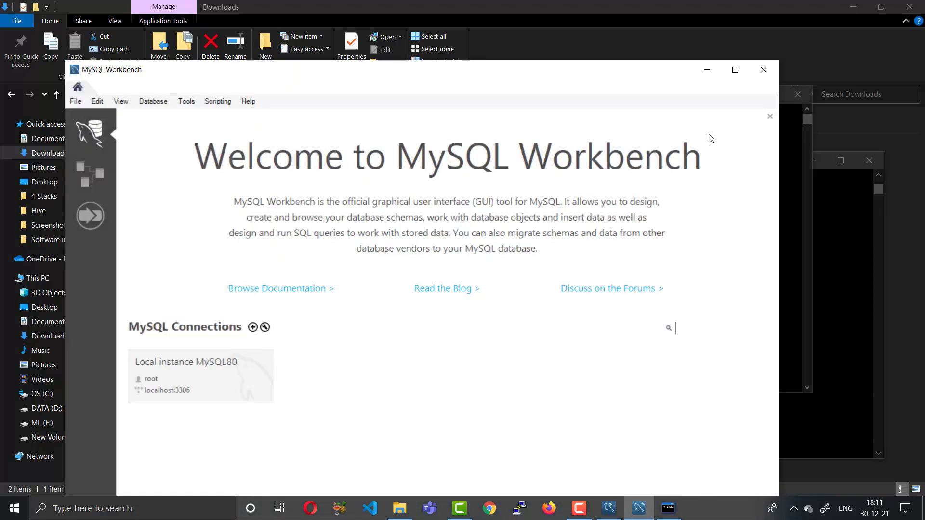
{"action": "left_click", "coordinate": [771, 70]}
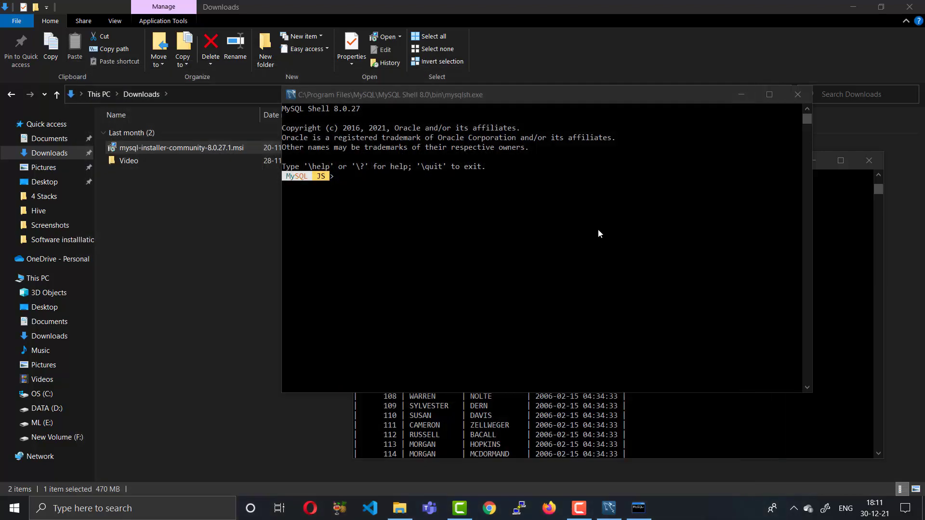
{"action": "left_click", "coordinate": [181, 515]}
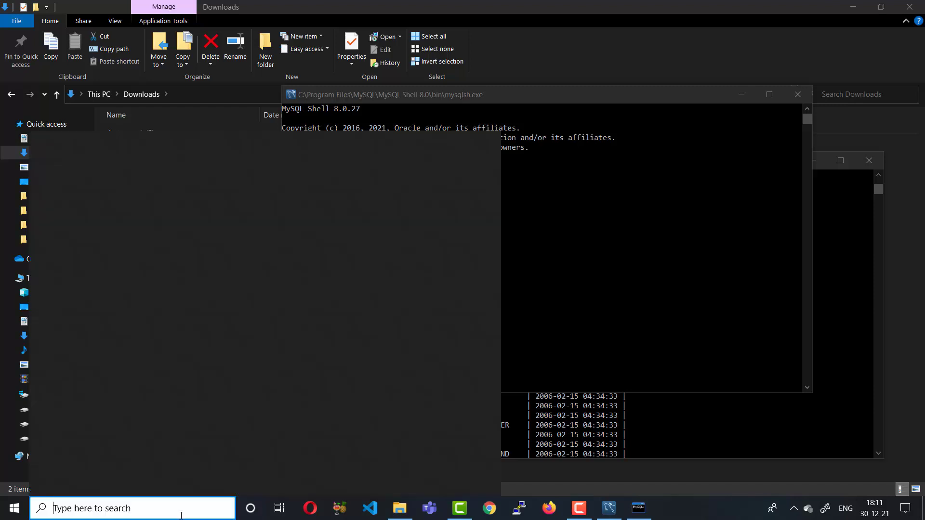
{"action": "type", "text": "mysql"}
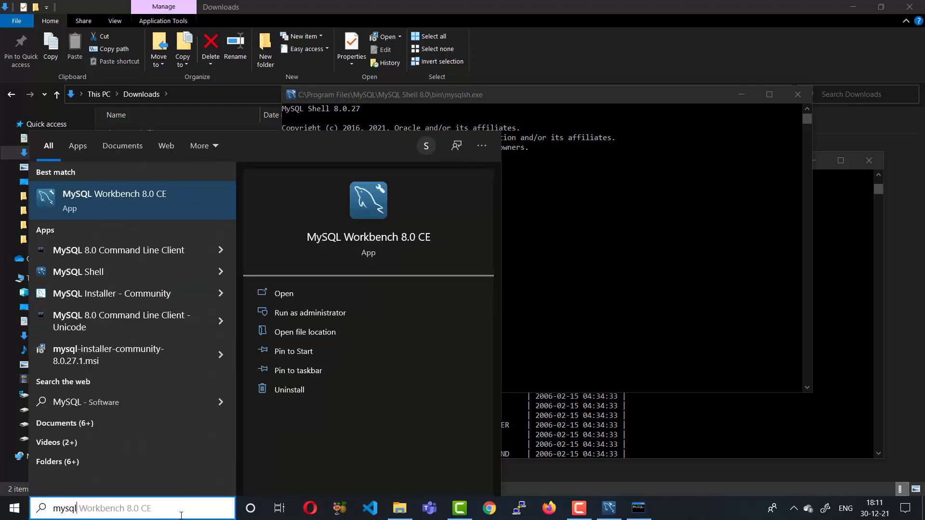
{"action": "left_click", "coordinate": [119, 201]}
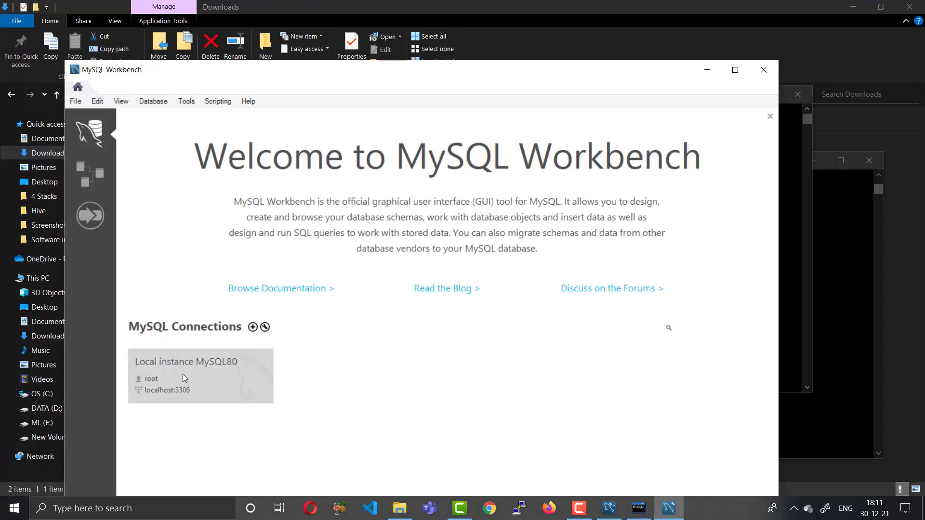
Try to connect to Local instance MySQL80 with the root password, choosing to save it in the vault.
{"action": "left_click", "coordinate": [201, 375]}
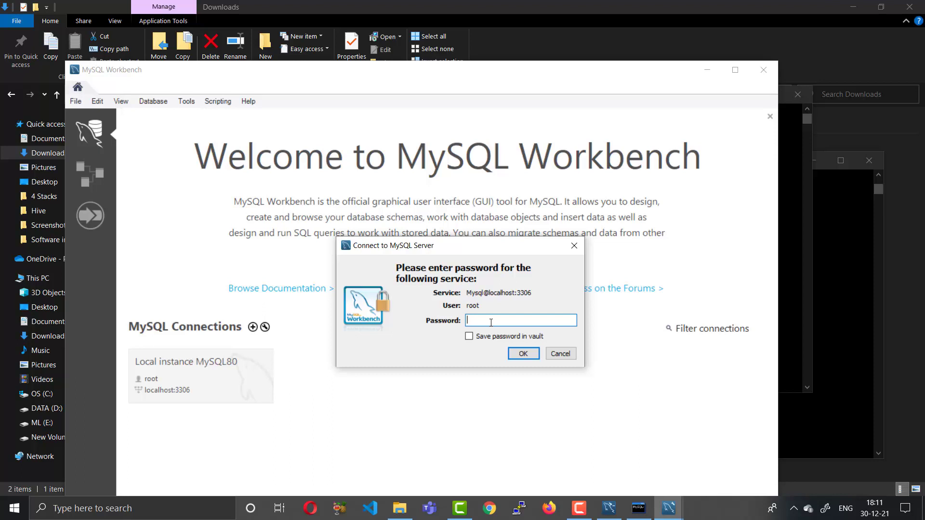
{"action": "type", "text": "******"}
{"action": "left_click", "coordinate": [513, 337]}
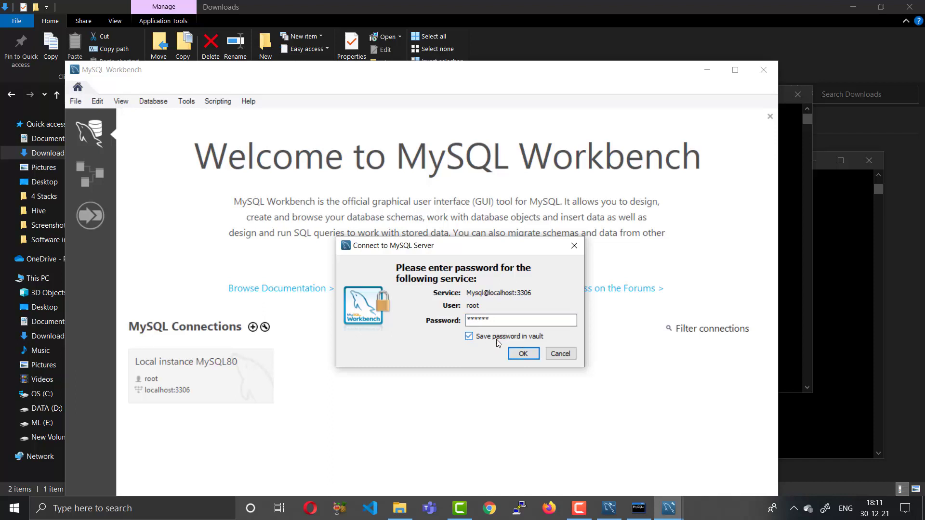
{"action": "left_click", "coordinate": [524, 359]}
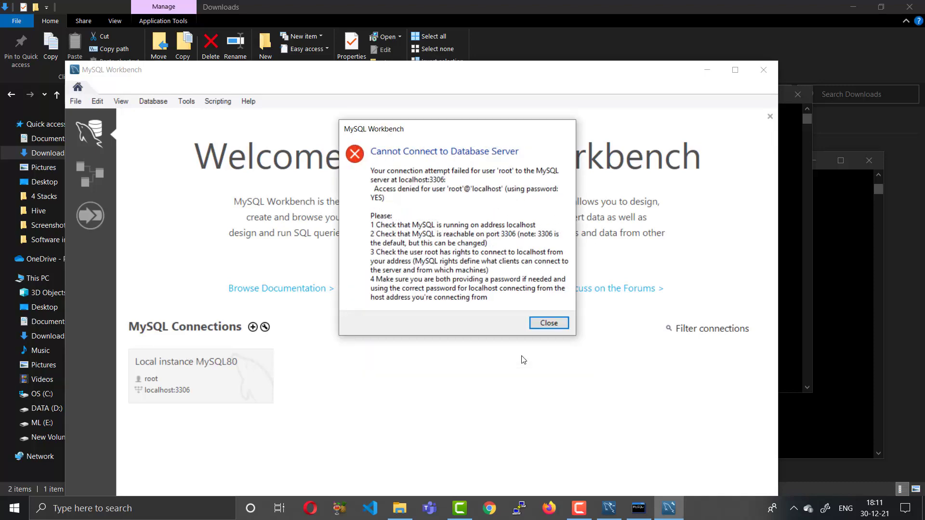
{"action": "left_click", "coordinate": [549, 324]}
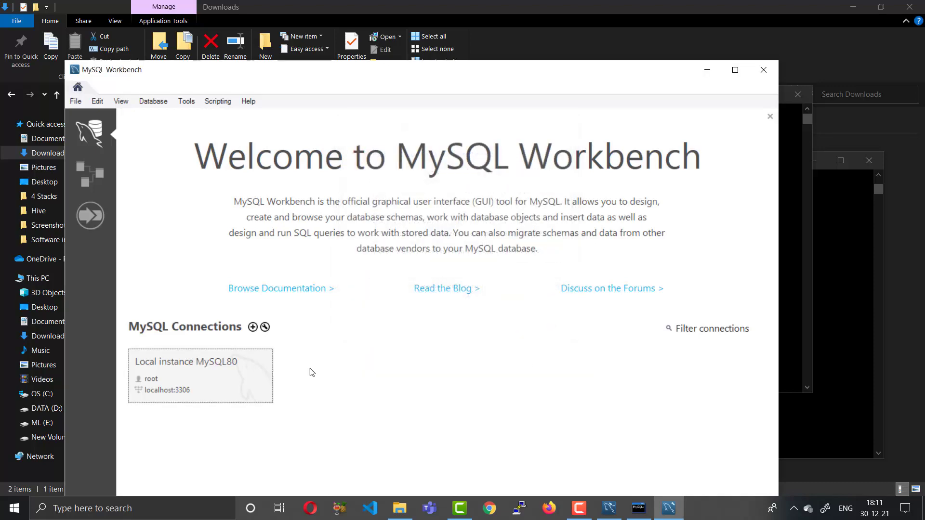
Connect to Local instance MySQL80 by entering the root password without saving it, and maximise the Workbench window.
{"action": "left_click", "coordinate": [248, 377]}
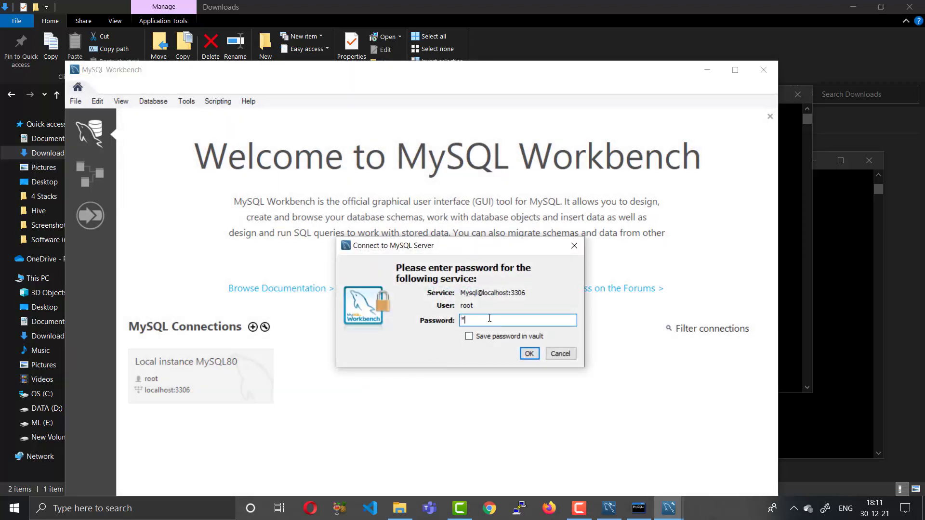
{"action": "type", "text": "****"}
{"action": "left_click", "coordinate": [530, 354]}
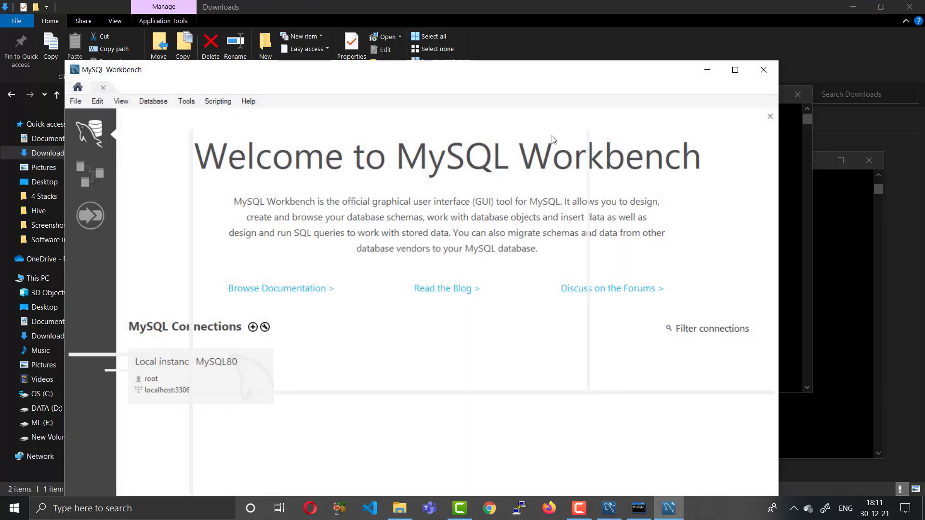
{"action": "left_click", "coordinate": [729, 77]}
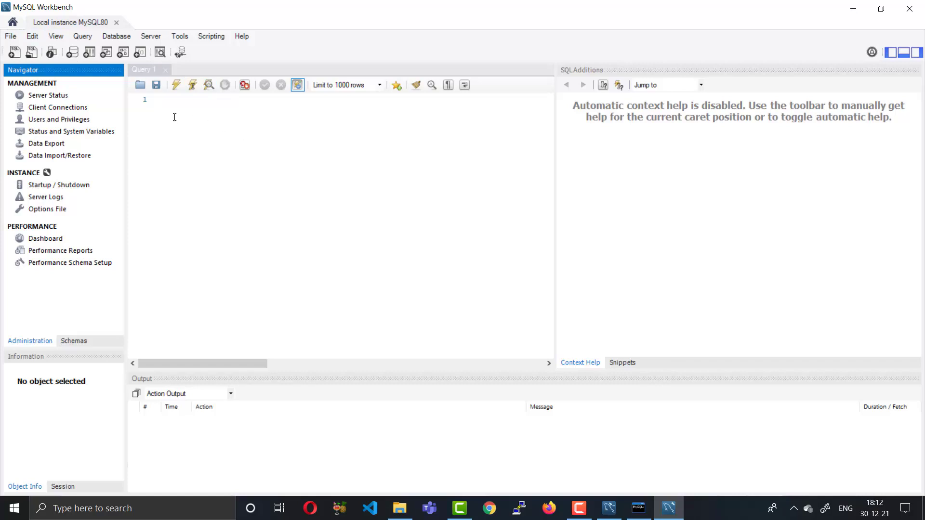
Write "show databases;" in the Query 1 editor and execute the statement.
{"action": "left_click", "coordinate": [197, 124]}
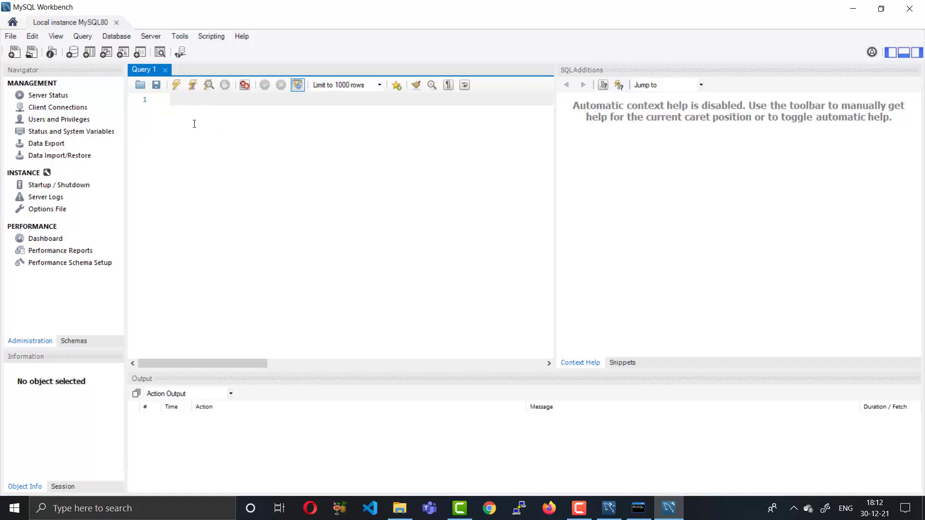
{"action": "type", "text": "use"}
{"action": "key", "text": "BackSpace"}
{"action": "key", "text": "BackSpace"}
{"action": "key", "text": "BackSpace"}
{"action": "key", "text": "BackSpace"}
{"action": "type", "text": "show databases;"}
{"action": "left_click_drag", "start_coordinate": [241, 103], "coordinate": [169, 104]}
{"action": "left_click", "coordinate": [198, 118]}
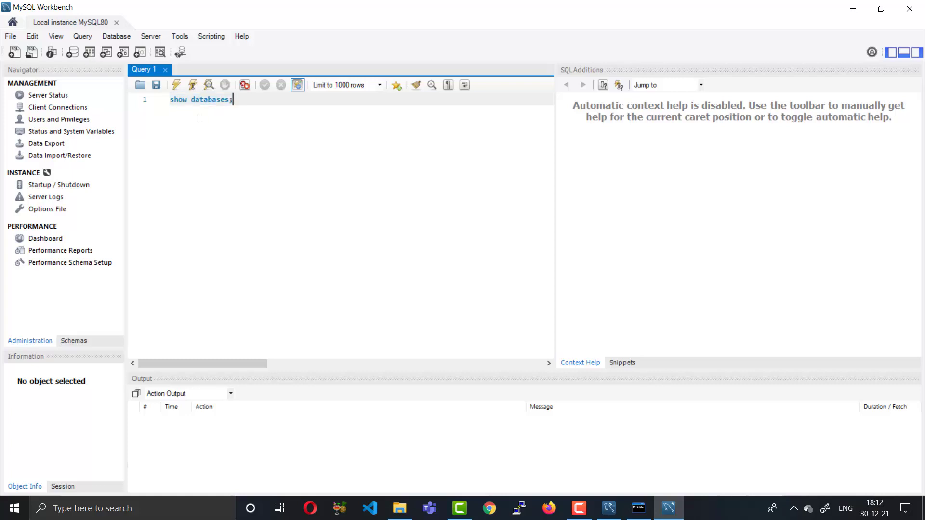
{"action": "left_click", "coordinate": [177, 85]}
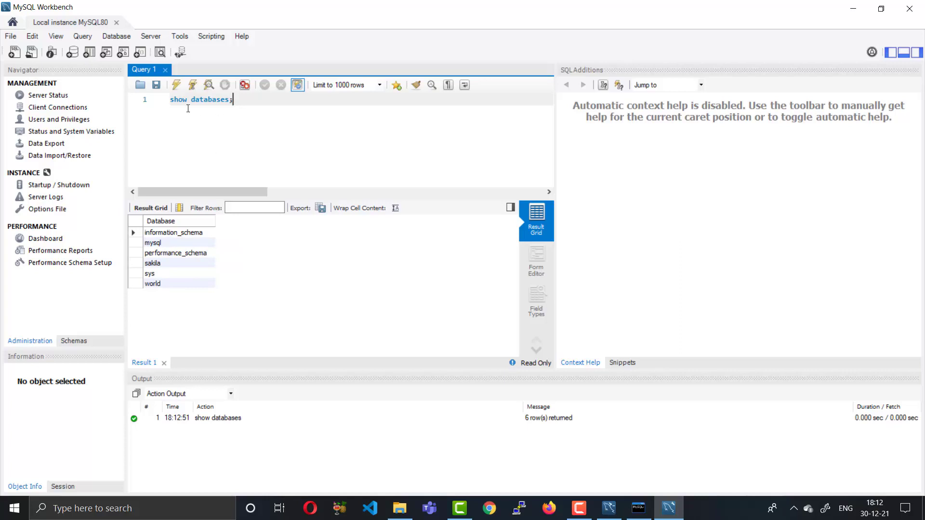
{"action": "left_click_drag", "start_coordinate": [234, 101], "coordinate": [170, 102]}
{"action": "left_click", "coordinate": [244, 104]}
{"action": "key", "text": "Return"}
{"action": "type", "text": "hhhd"}
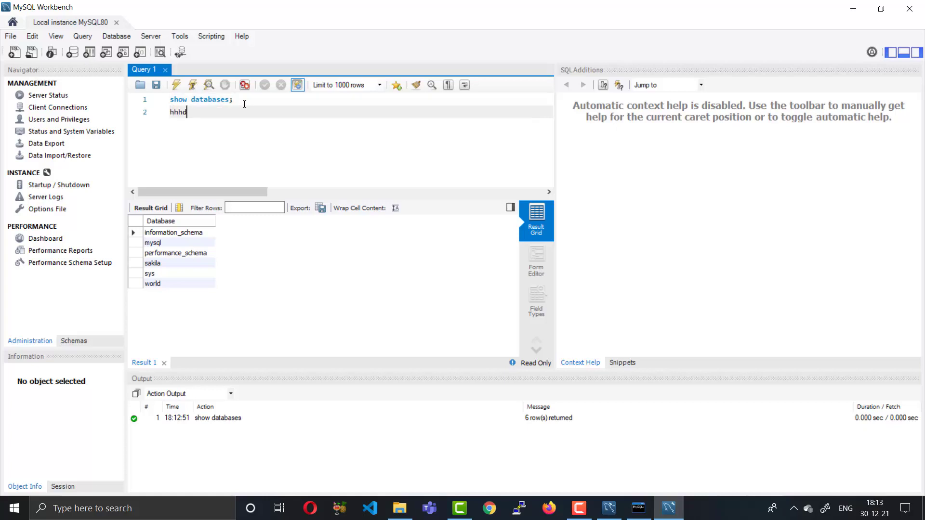
{"action": "key", "text": "Return"}
{"action": "type", "text": "djjjd"}
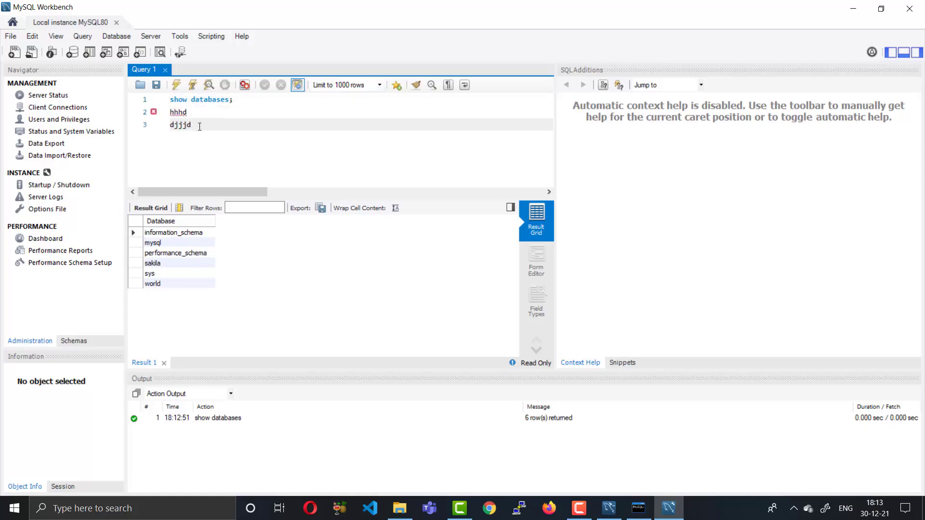
{"action": "key", "text": "ctrl+a"}
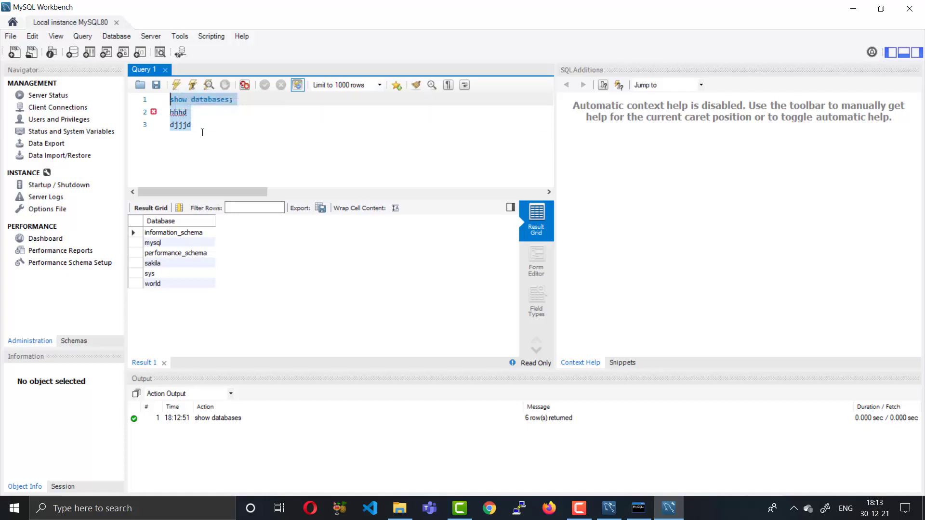
{"action": "left_click_drag", "start_coordinate": [202, 130], "coordinate": [172, 114]}
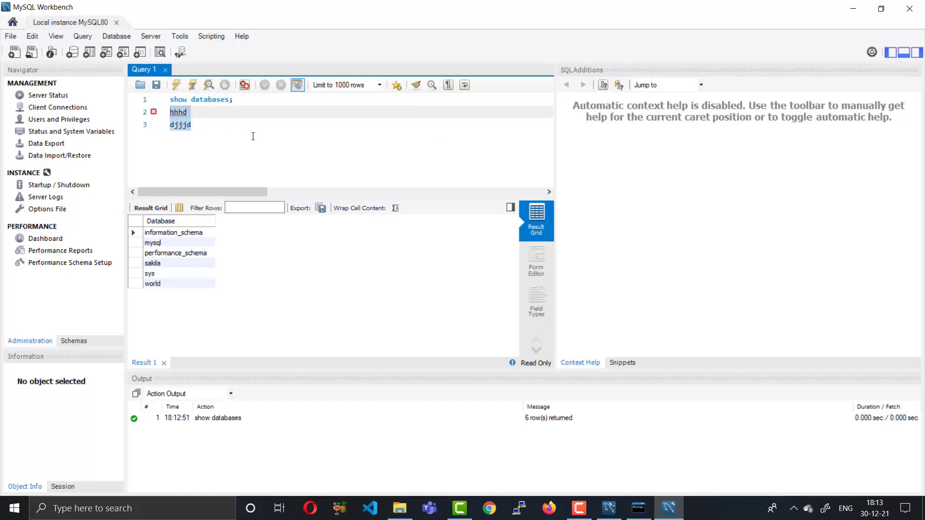
{"action": "key", "text": "BackSpace"}
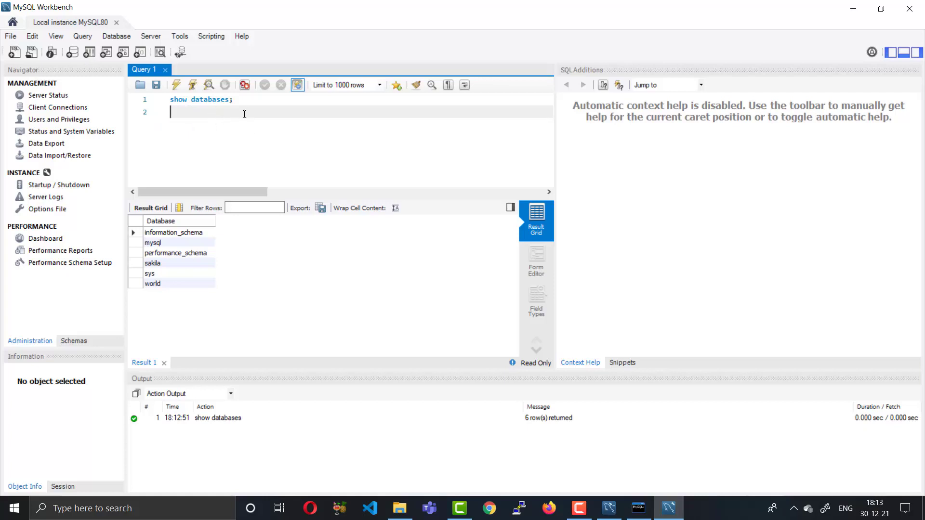
Replace the "show databases;" statement in the query editor with "use sakila;" and execute it.
{"action": "left_click_drag", "start_coordinate": [234, 100], "coordinate": [169, 100]}
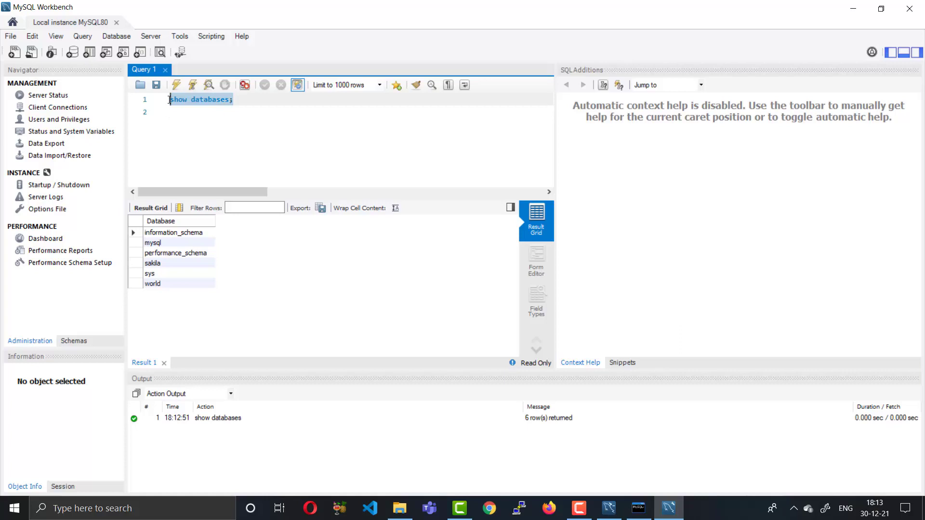
{"action": "type", "text": "use"}
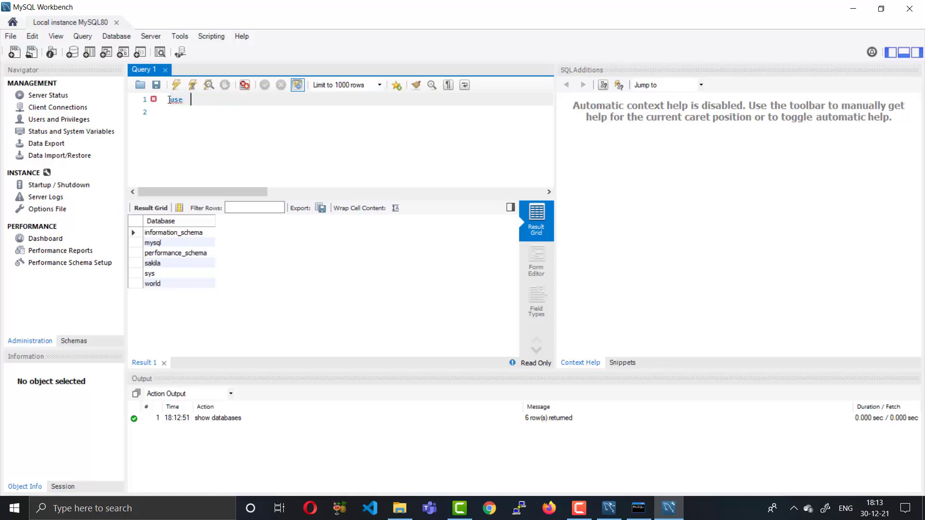
{"action": "type", "text": "  sakila;"}
{"action": "left_click", "coordinate": [175, 86]}
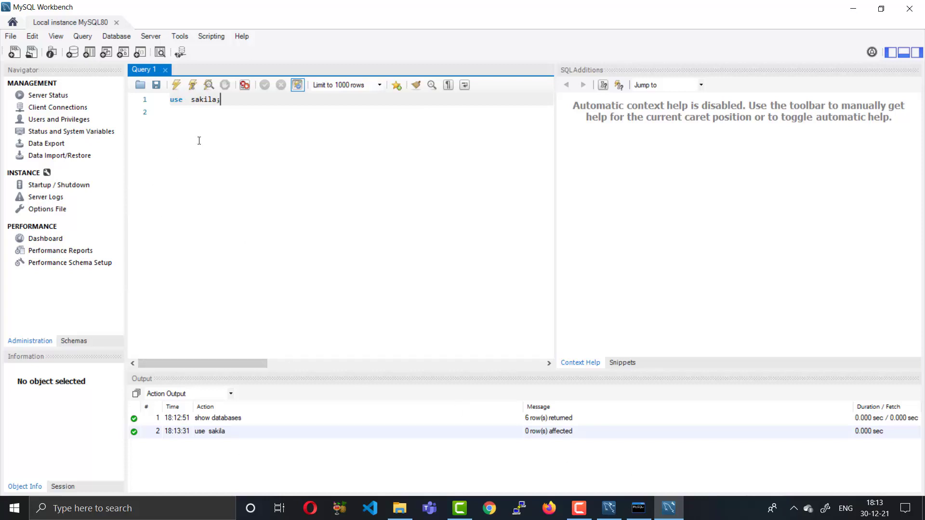
Run "show tables;" in place of the "use sakila;" statement and look through the listed tables.
{"action": "left_click_drag", "start_coordinate": [237, 113], "coordinate": [170, 100]}
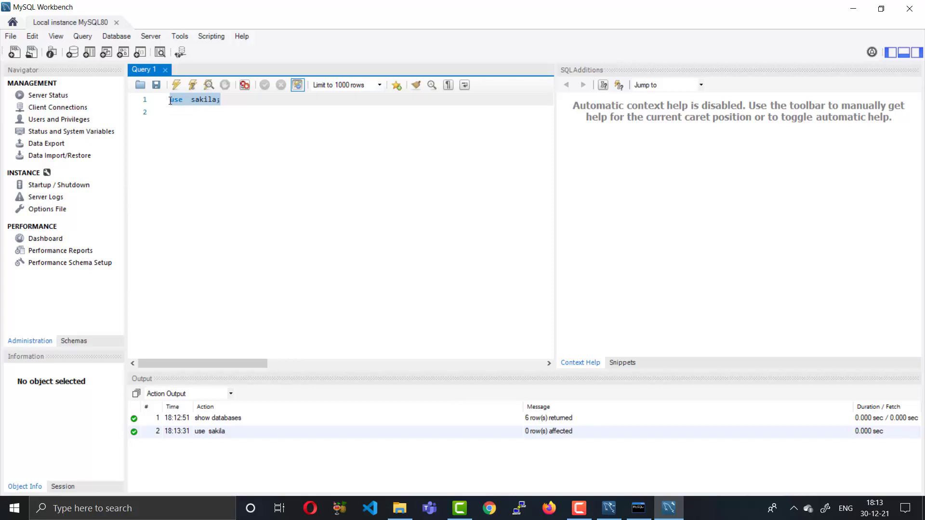
{"action": "key", "text": "BackSpace"}
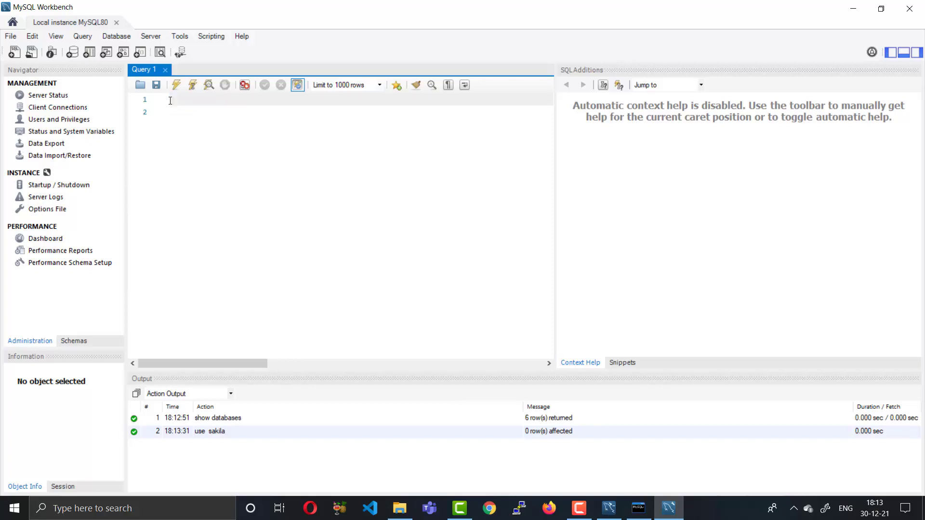
{"action": "type", "text": "show tables;"}
{"action": "left_click", "coordinate": [176, 85]}
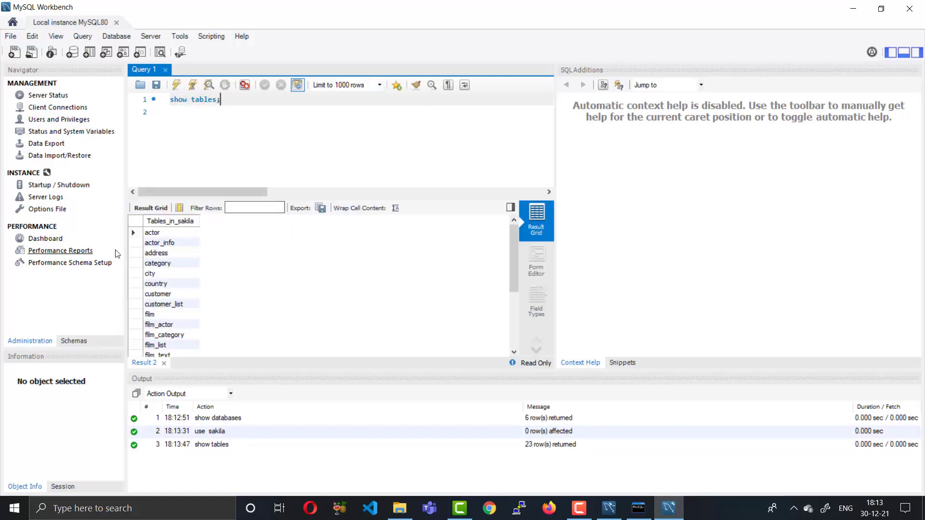
{"action": "scroll", "coordinate": [166, 257], "scroll_direction": "down", "scroll_amount": 2}
{"action": "scroll", "coordinate": [193, 285], "scroll_direction": "up", "scroll_amount": 2}
{"action": "scroll", "coordinate": [204, 268], "scroll_direction": "down", "scroll_amount": 2}
{"action": "scroll", "coordinate": [274, 288], "scroll_direction": "down", "scroll_amount": 1}
{"action": "scroll", "coordinate": [275, 287], "scroll_direction": "down", "scroll_amount": 1}
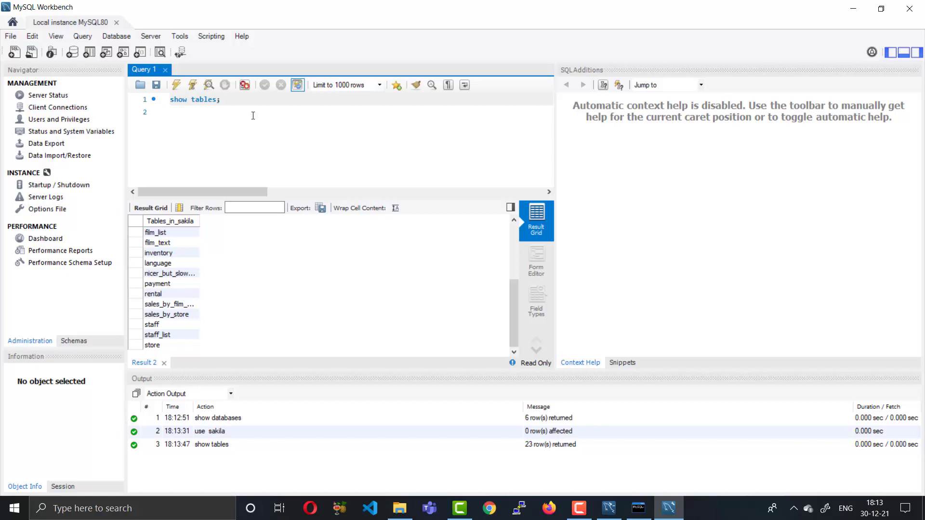
Replace the "show tables;" statement in the query editor with "select * from actor_info;".
{"action": "key", "text": "BackSpace"}
{"action": "key", "text": "BackSpace"}
{"action": "key", "text": "BackSpace"}
{"action": "key", "text": "BackSpace"}
{"action": "key", "text": "BackSpace"}
{"action": "key", "text": "BackSpace"}
{"action": "key", "text": "BackSpace"}
{"action": "key", "text": "BackSpace"}
{"action": "key", "text": "BackSpace"}
{"action": "key", "text": "BackSpace"}
{"action": "key", "text": "BackSpace"}
{"action": "key", "text": "BackSpace"}
{"action": "type", "text": "seelct"}
{"action": "key", "text": "BackSpace"}
{"action": "key", "text": "BackSpace"}
{"action": "key", "text": "BackSpace"}
{"action": "key", "text": "BackSpace"}
{"action": "key", "text": "BackSpace"}
{"action": "type", "text": "elect  from"}
{"action": "scroll", "coordinate": [246, 301], "scroll_direction": "up", "scroll_amount": 4}
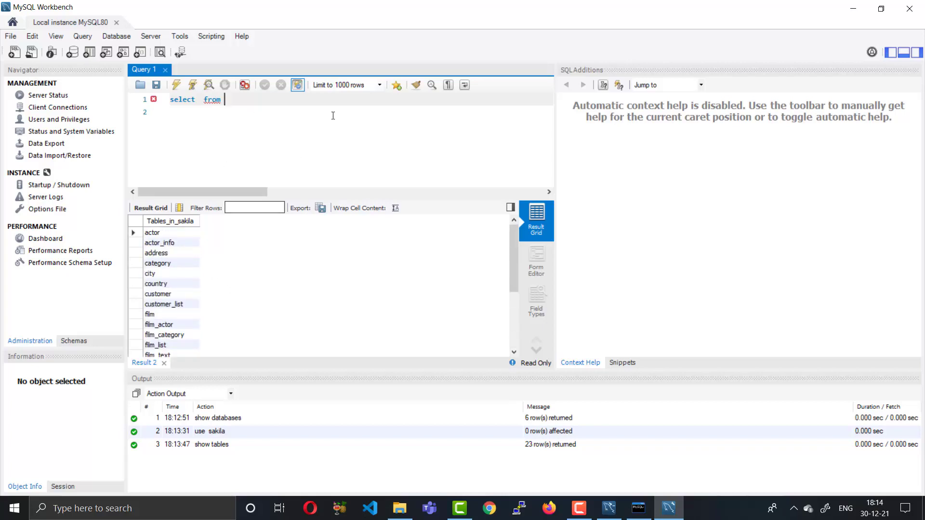
{"action": "type", "text": "actor_info;"}
{"action": "left_click", "coordinate": [200, 99]}
{"action": "type", "text": "*"}
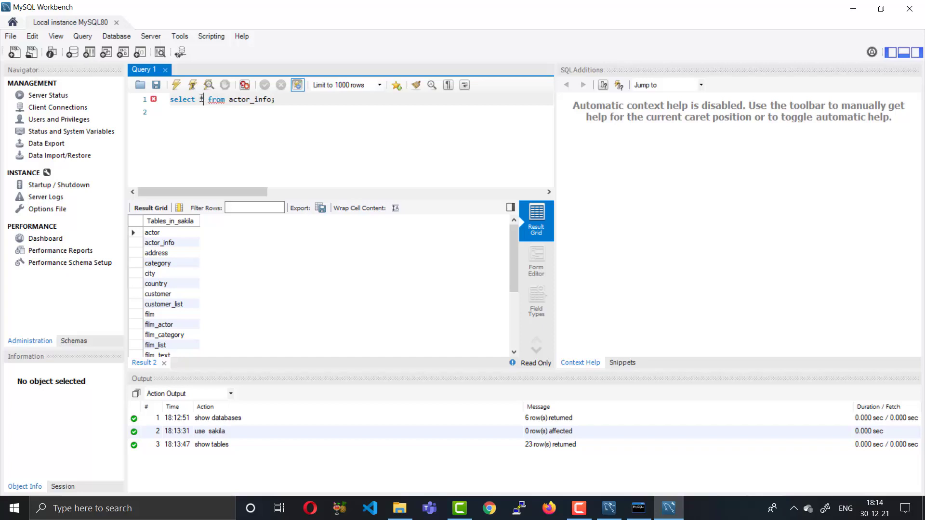
Execute the actor_info query and look through the returned rows in the result grid.
{"action": "left_click", "coordinate": [299, 104]}
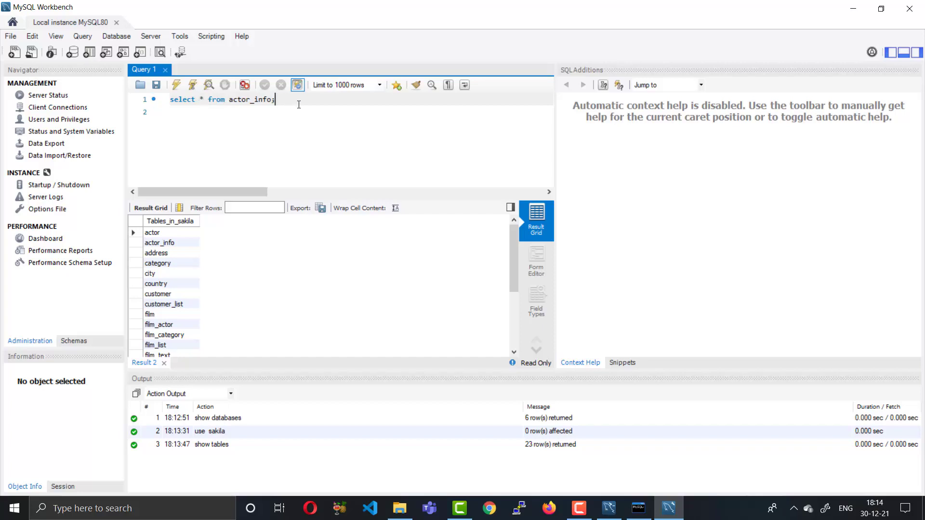
{"action": "left_click", "coordinate": [178, 87]}
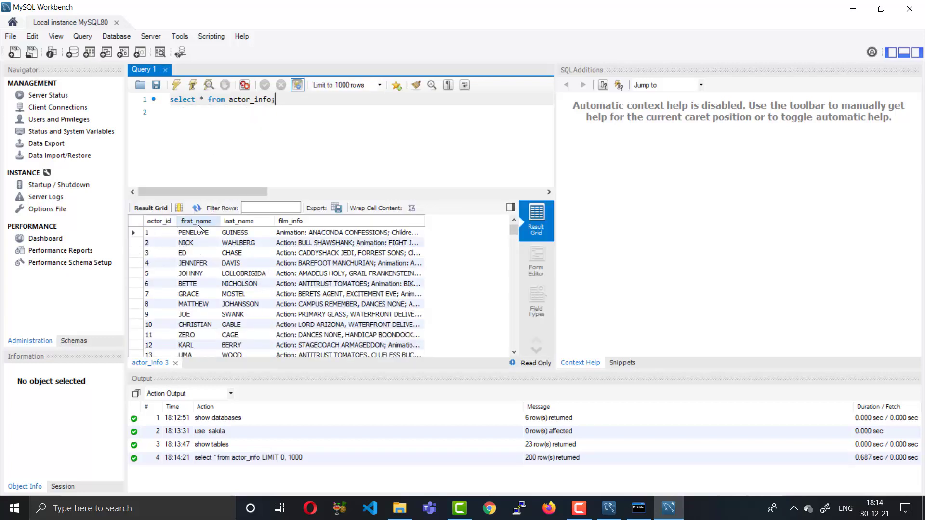
{"action": "scroll", "coordinate": [326, 297], "scroll_direction": "down", "scroll_amount": 2}
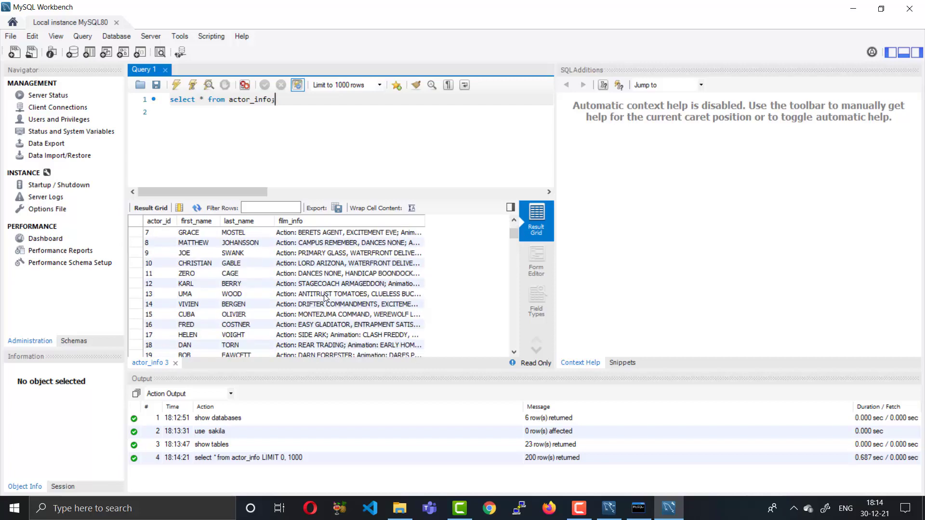
{"action": "scroll", "coordinate": [326, 298], "scroll_direction": "down", "scroll_amount": 20}
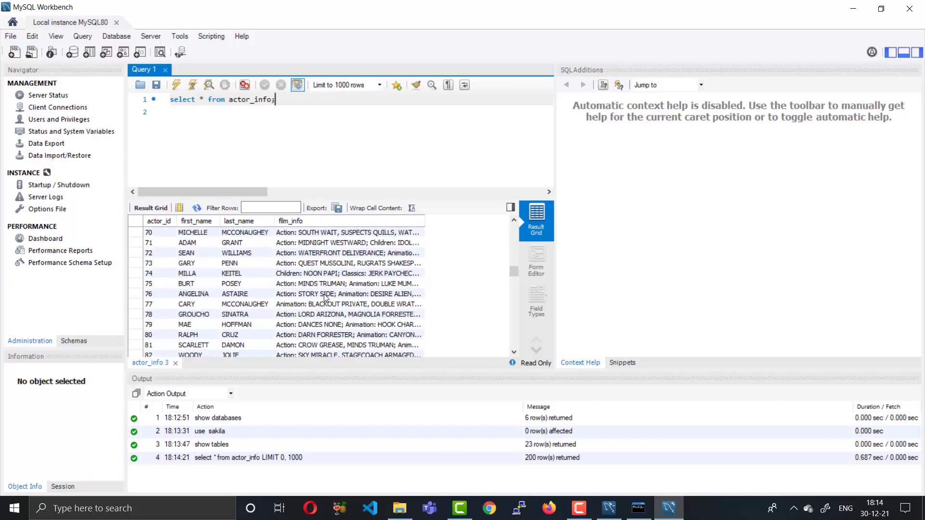
{"action": "scroll", "coordinate": [326, 298], "scroll_direction": "down", "scroll_amount": 20}
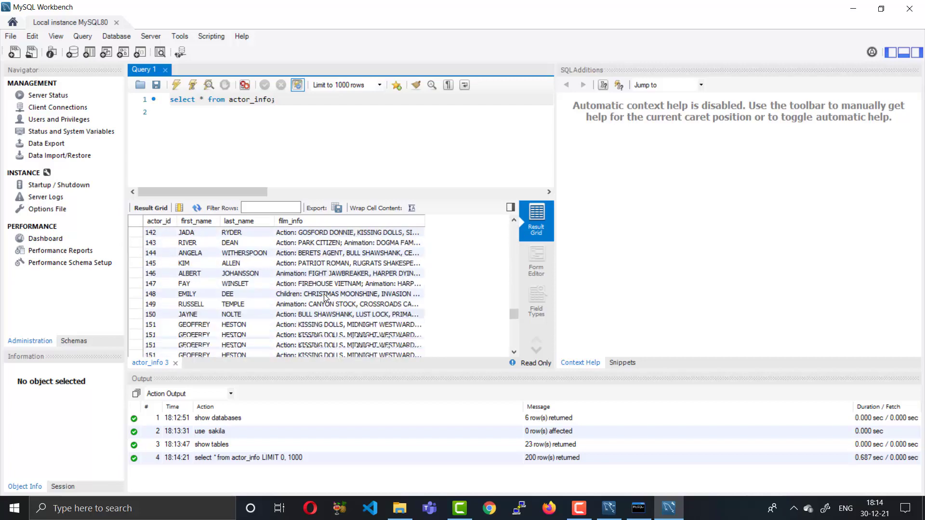
{"action": "scroll", "coordinate": [326, 297], "scroll_direction": "down", "scroll_amount": 9}
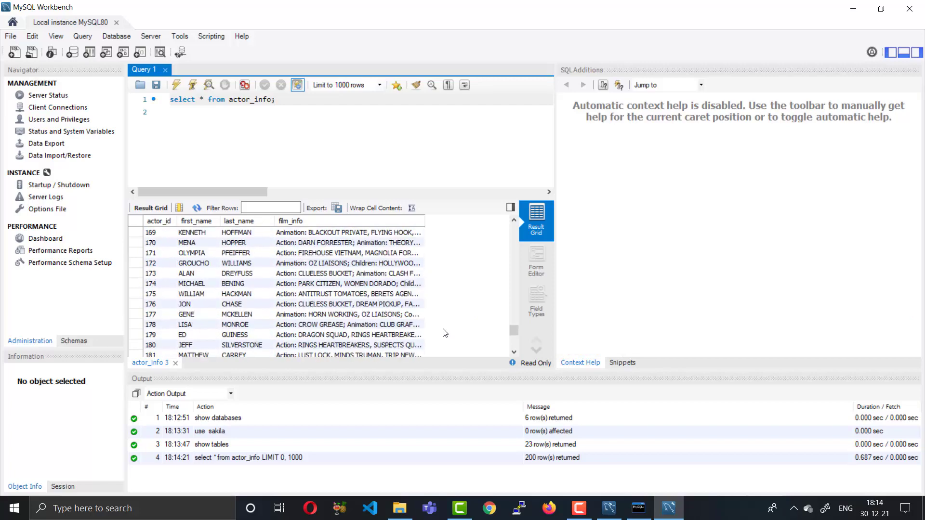